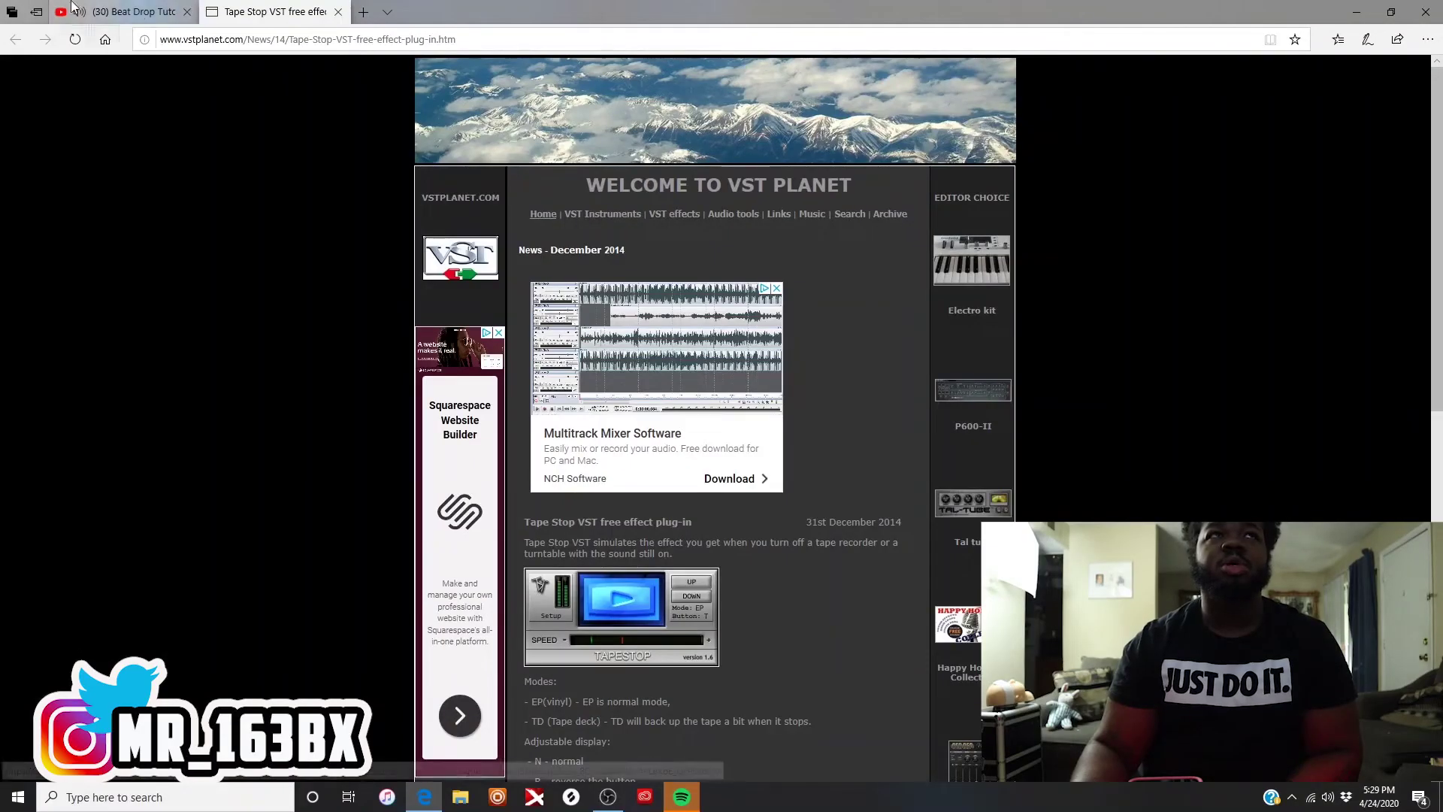
Close the YouTube tab in Edge.
left_click(187, 11)
scroll(821, 473, "down", 2)
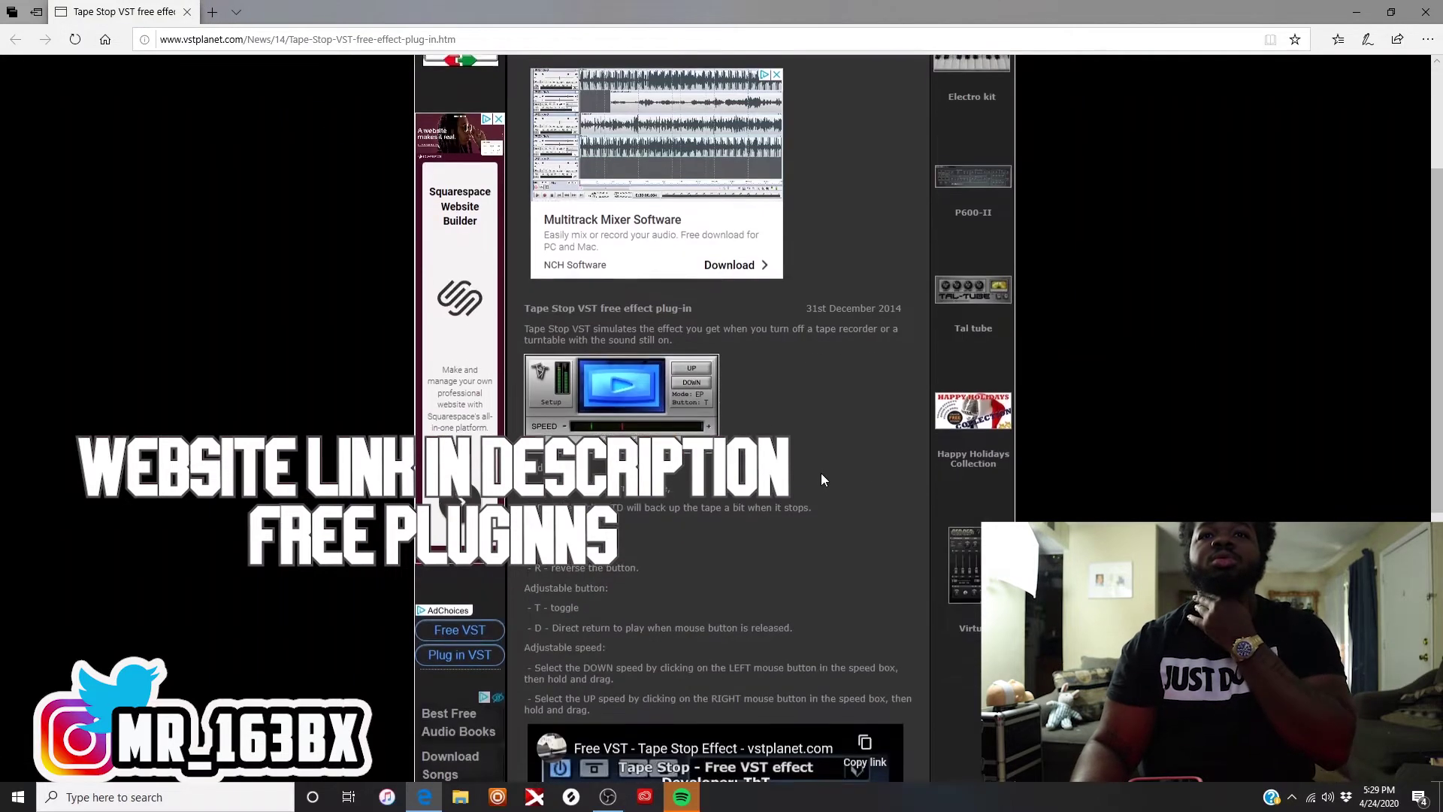
scroll(820, 472, "down", 3)
scroll(821, 472, "down", 1)
scroll(820, 473, "up", 6)
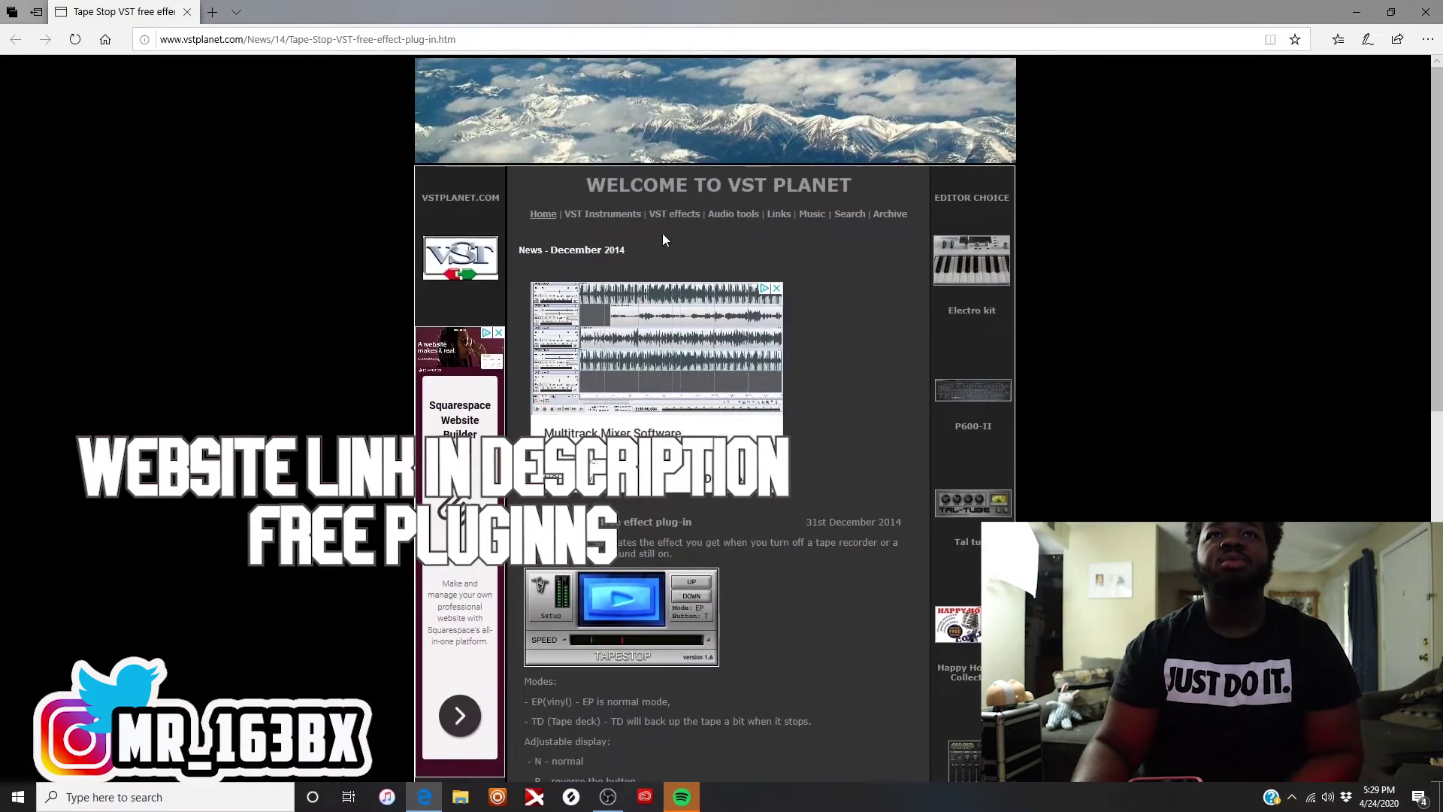
Go to VST Planet's VST effects listings and start the AnechoicRoomSimulator download.
left_click(677, 214)
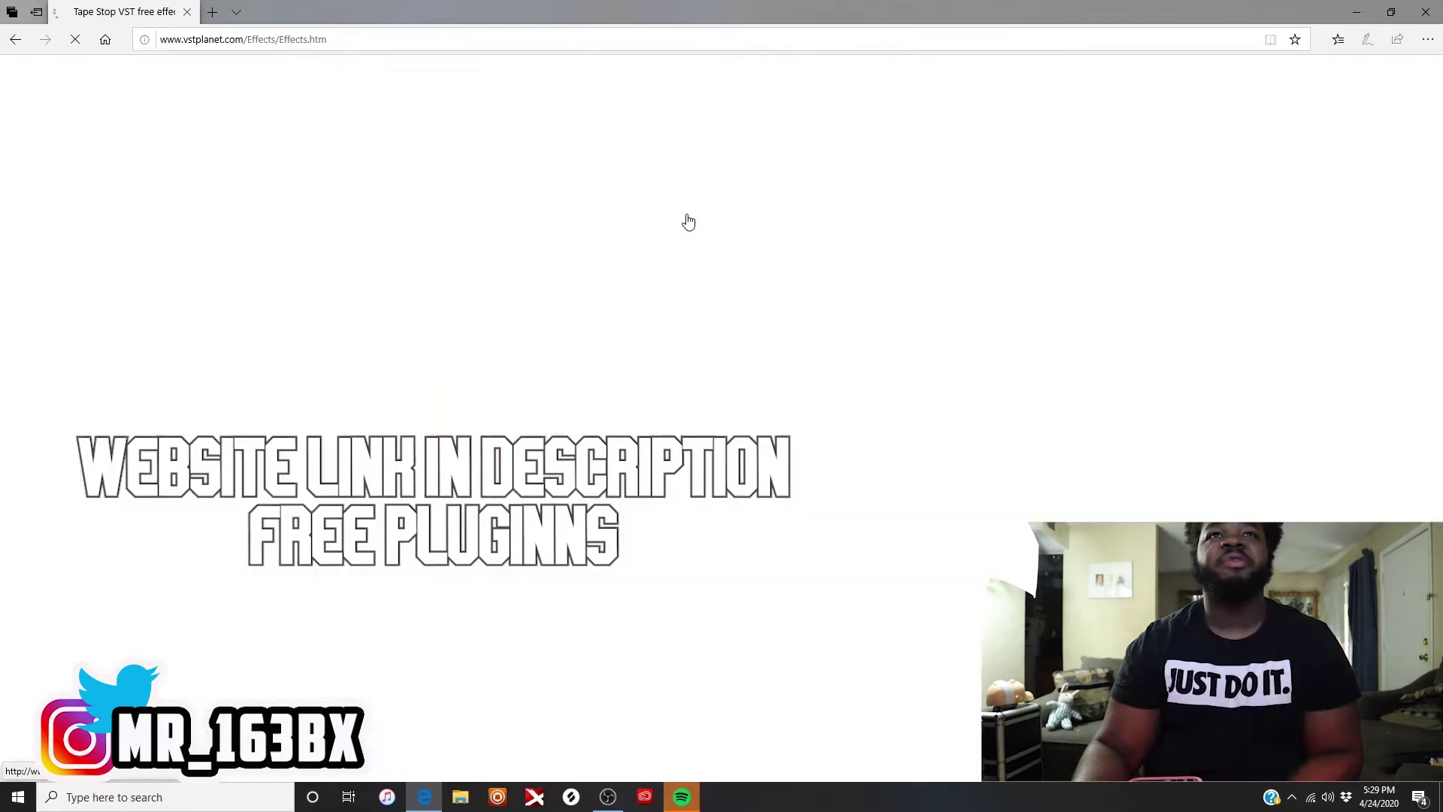
scroll(781, 360, "down", 2)
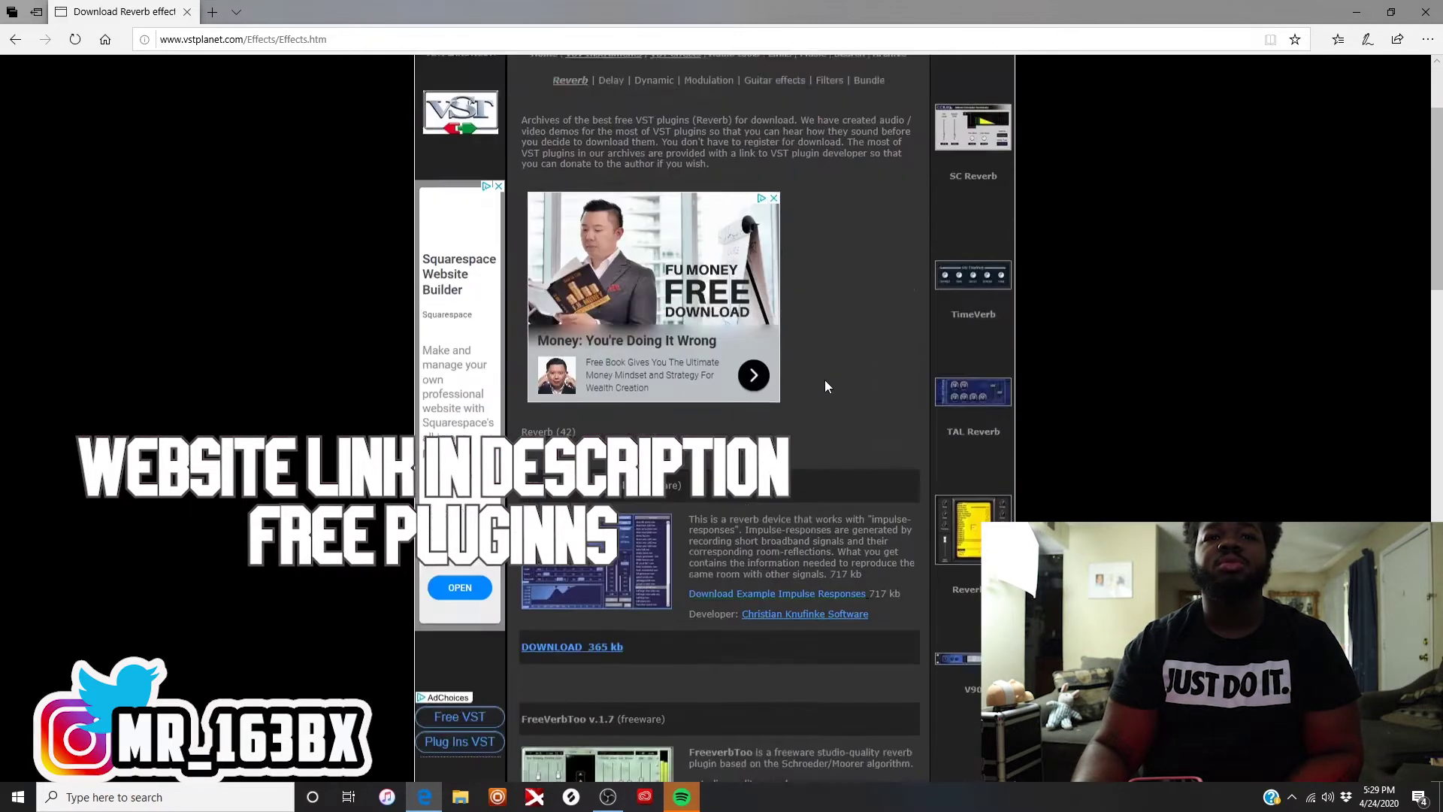
scroll(823, 380, "down", 2)
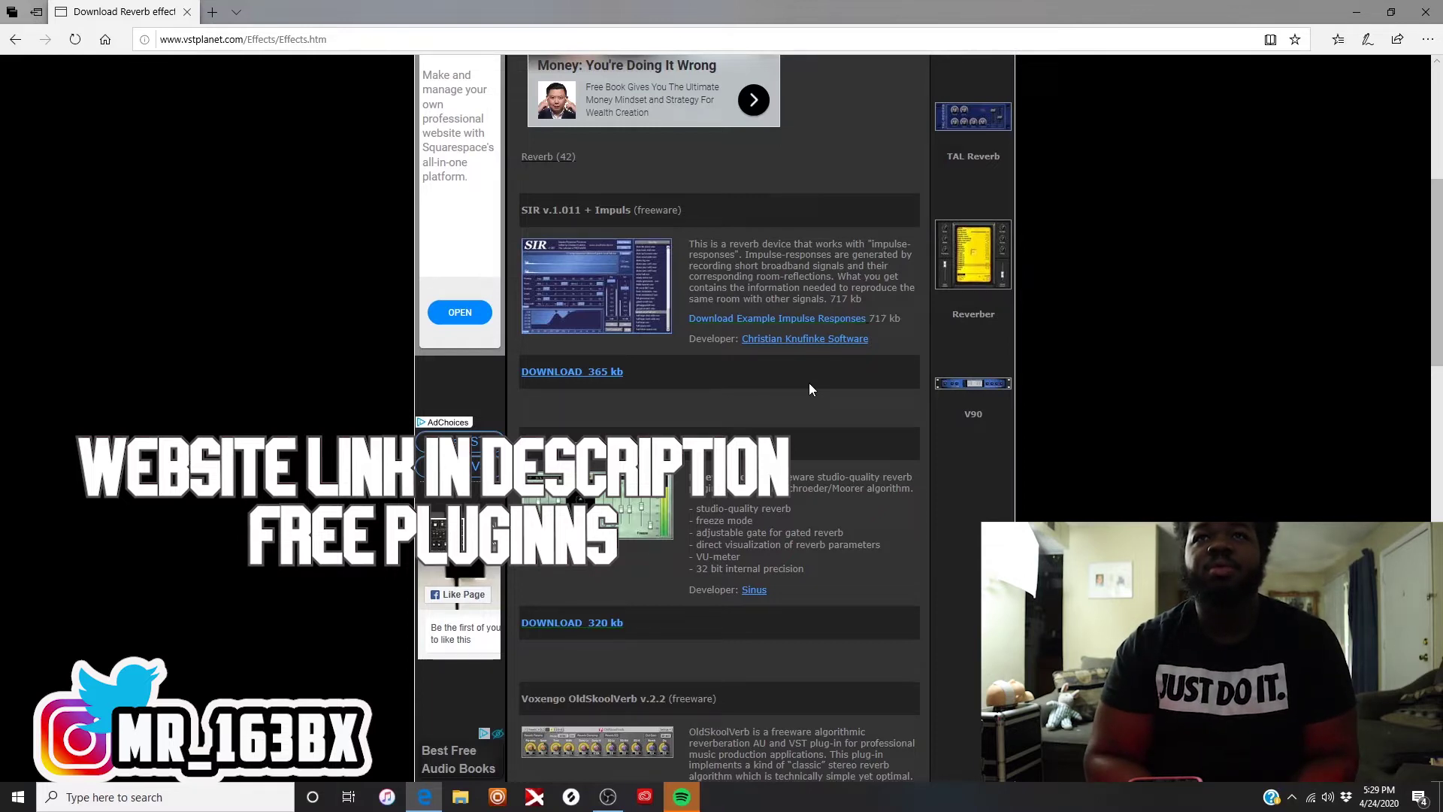
left_click(599, 402)
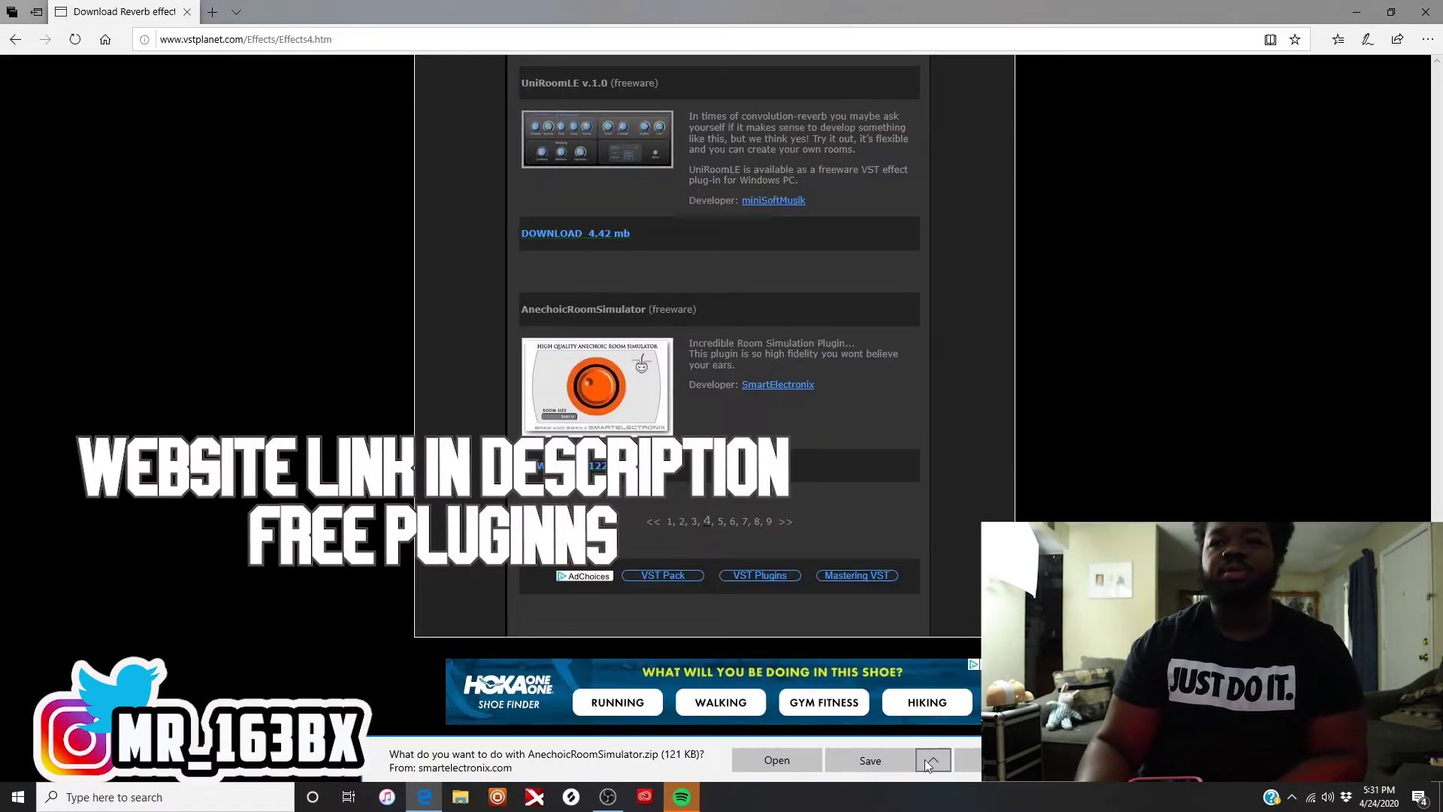
Save AnechoicRoomSimulator.zip to HighSchool (F:), accepting the suggested user folder instead.
left_click(925, 762)
left_click(923, 736)
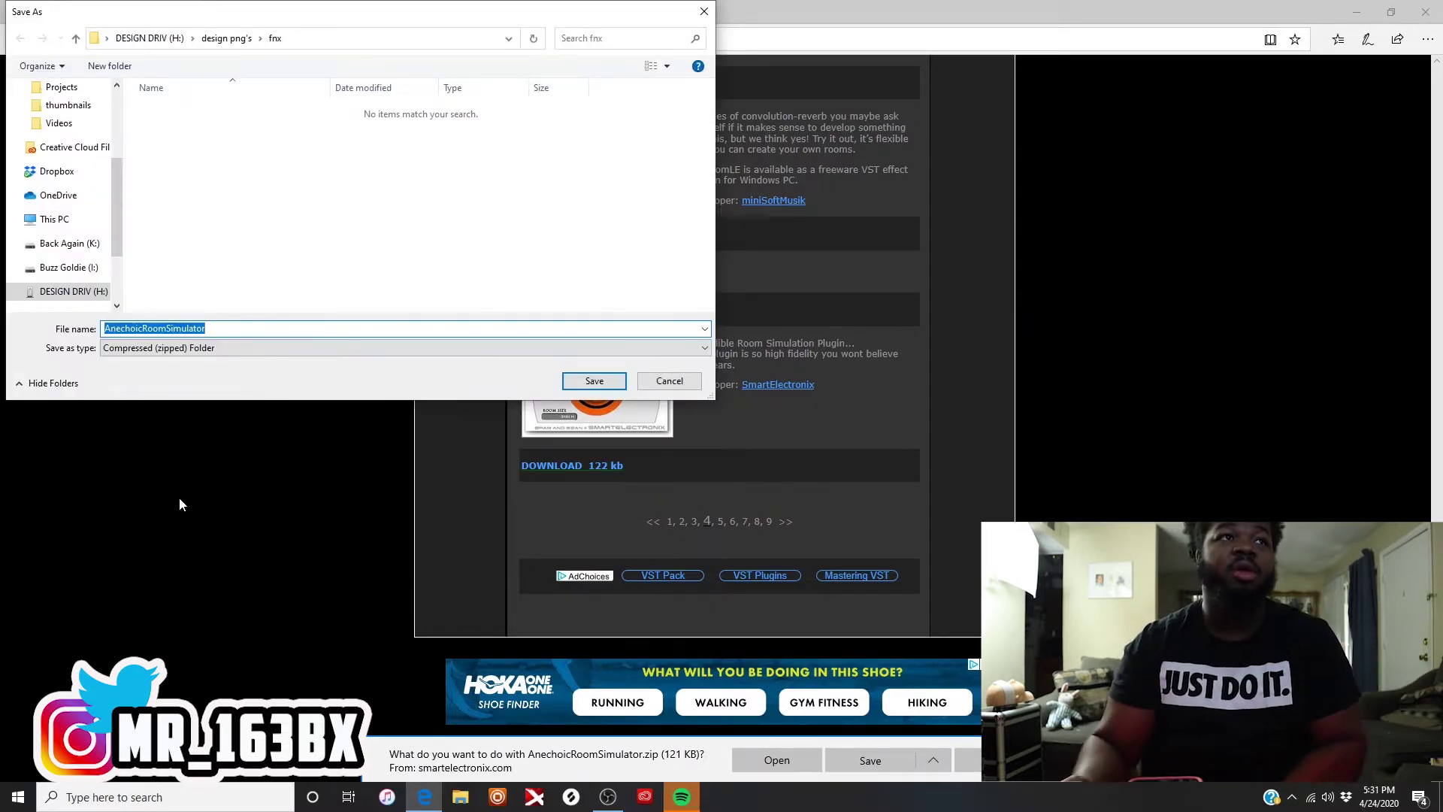
scroll(68, 260, "down", 1)
left_click(69, 231)
left_click(70, 279)
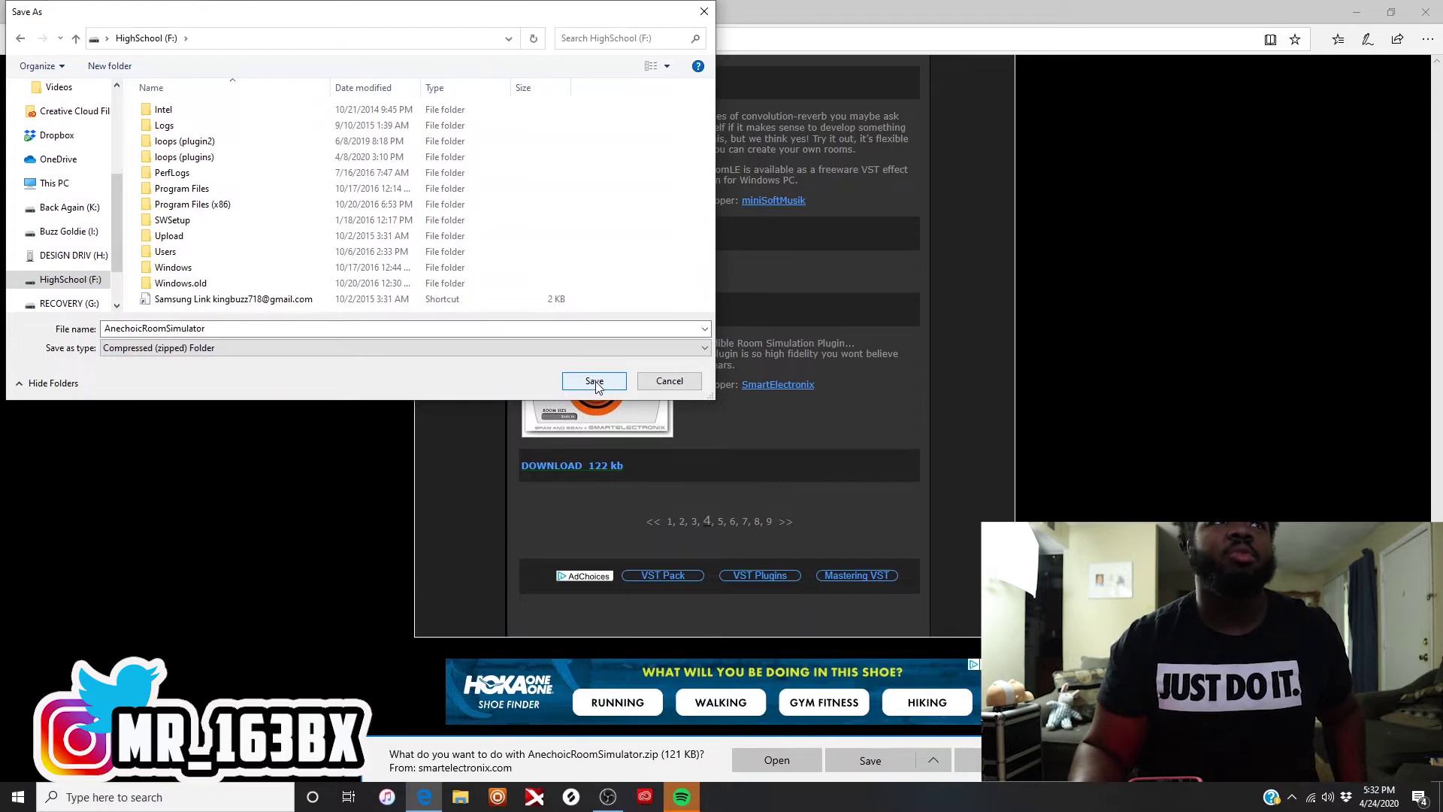
left_click(595, 383)
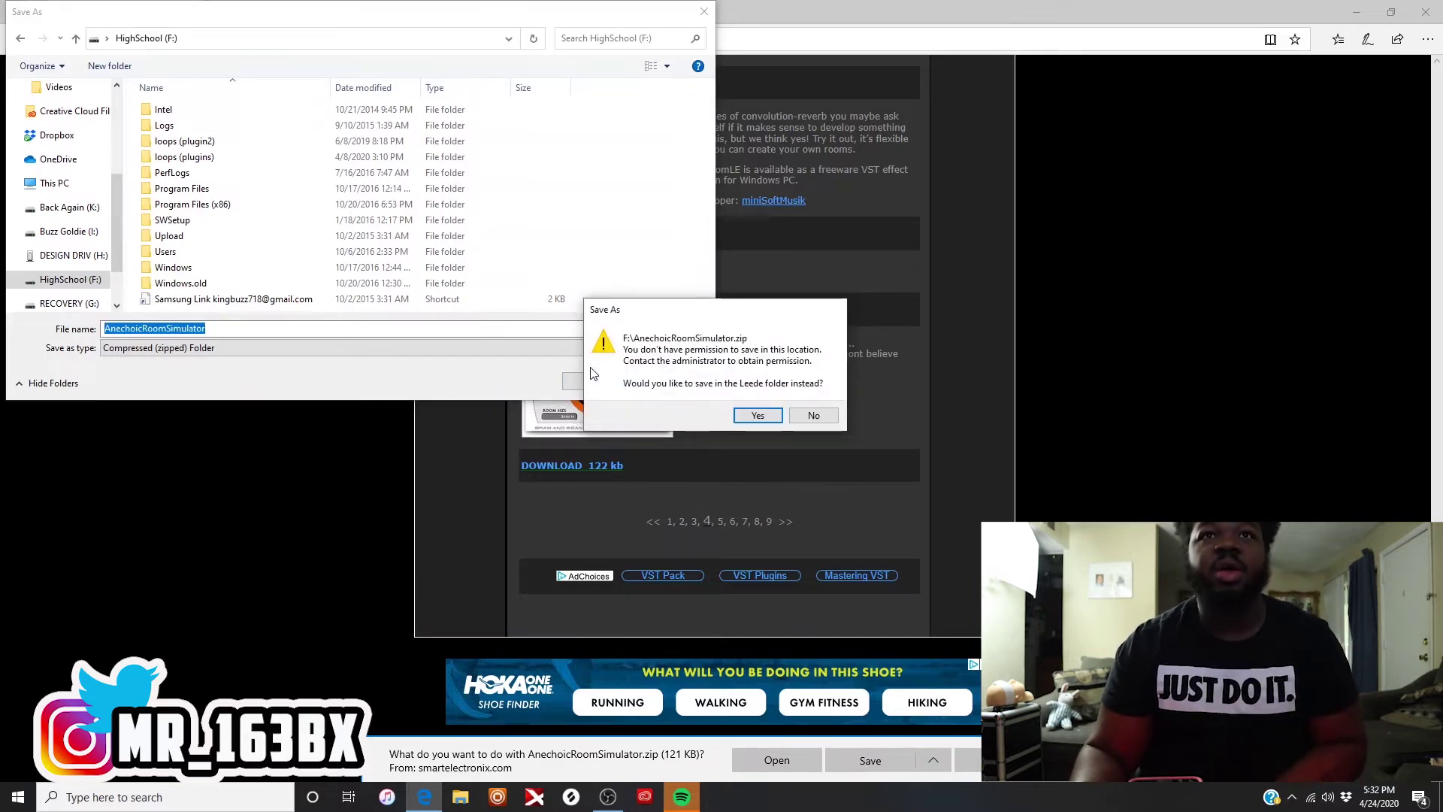
left_click(755, 415)
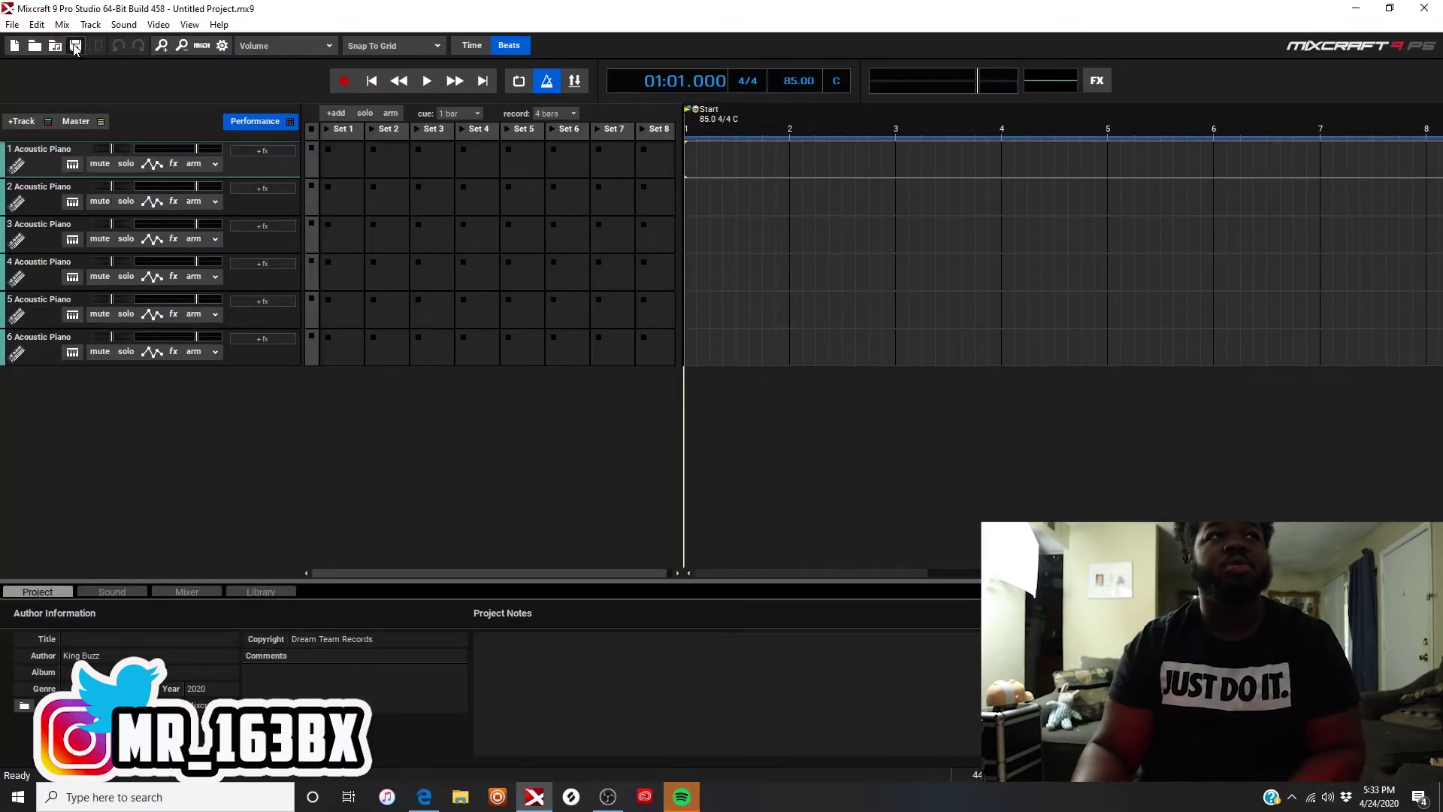
Open the Edit VST/VSTi Folders list from File > Preferences > Plug-Ins.
left_click(14, 25)
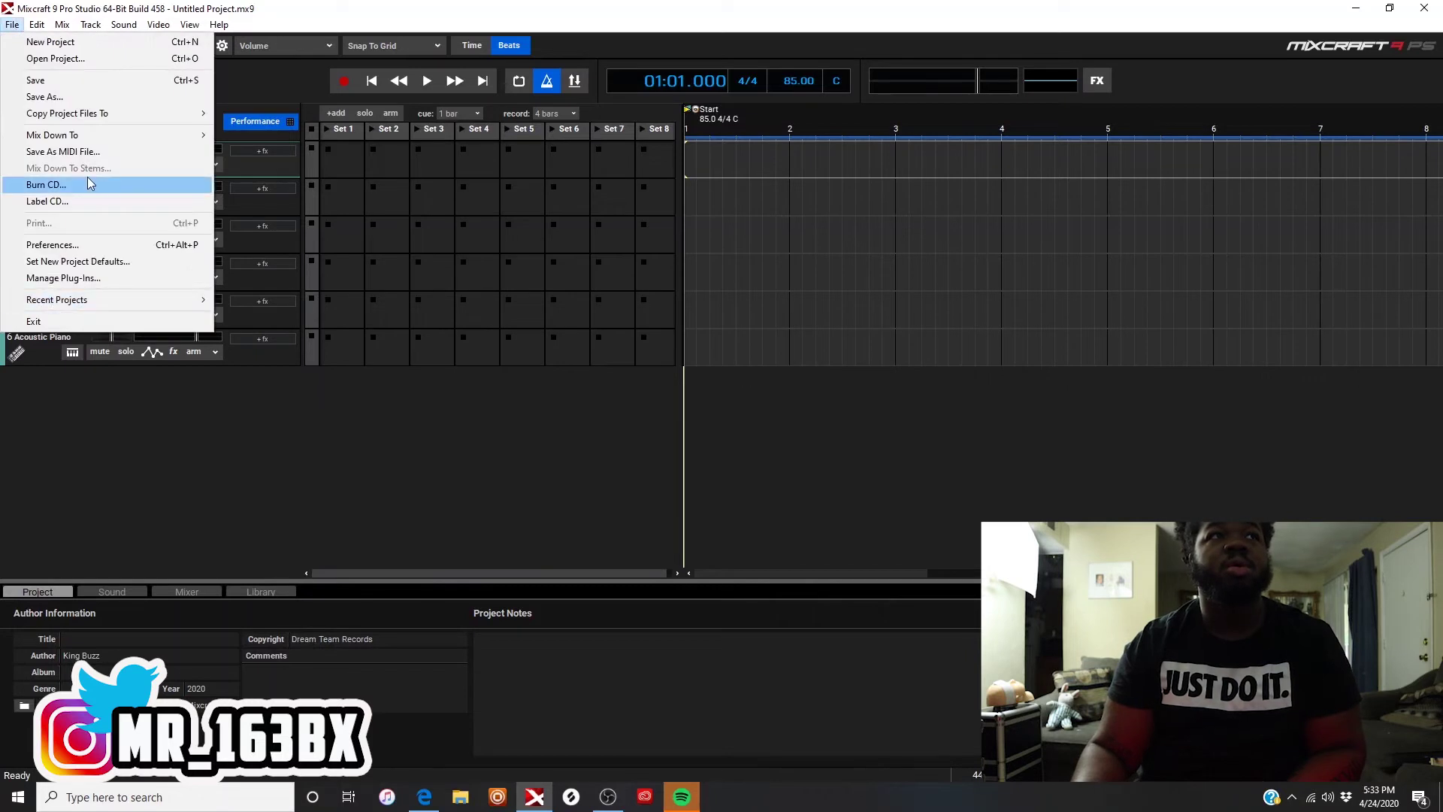
left_click(51, 244)
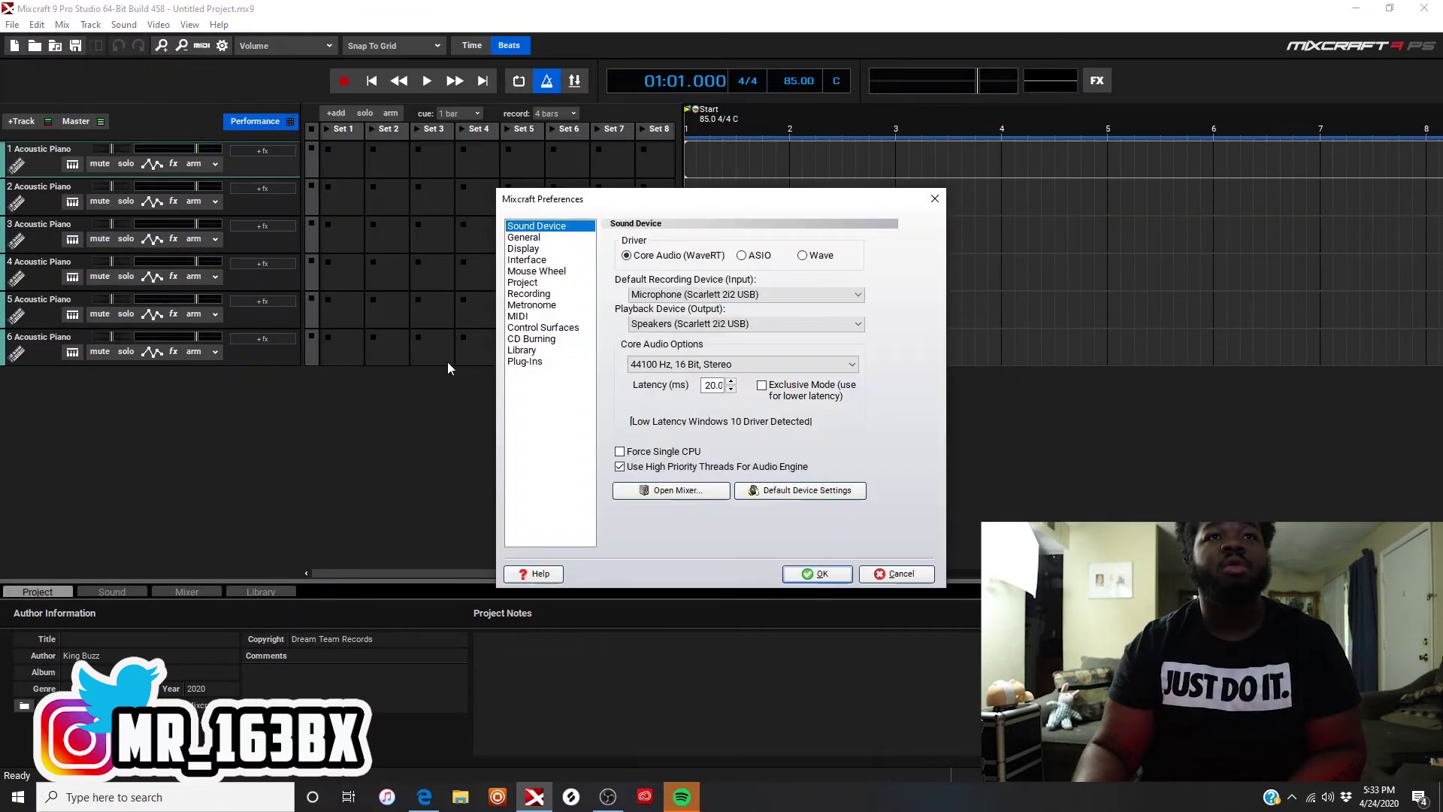
left_click(521, 362)
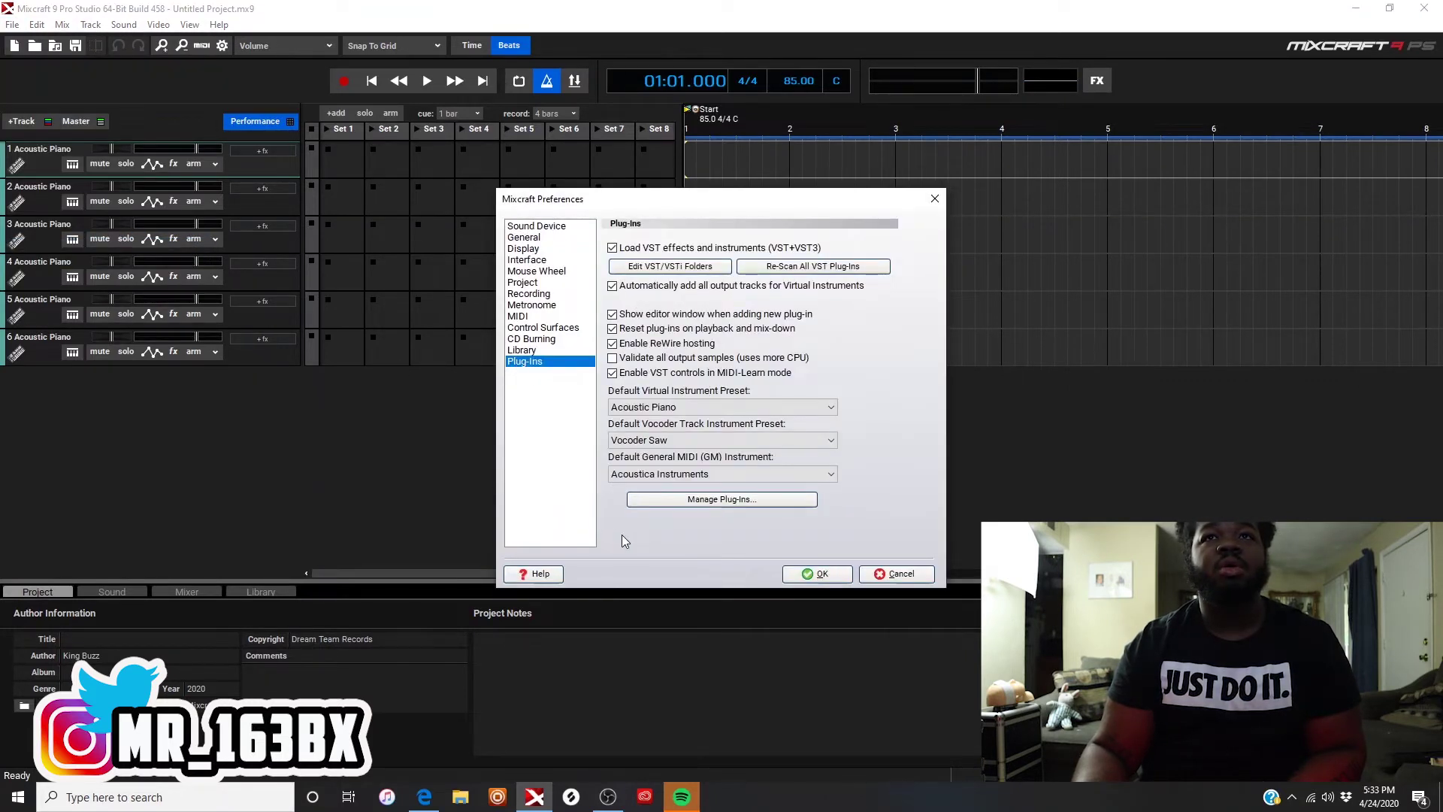
left_click(661, 268)
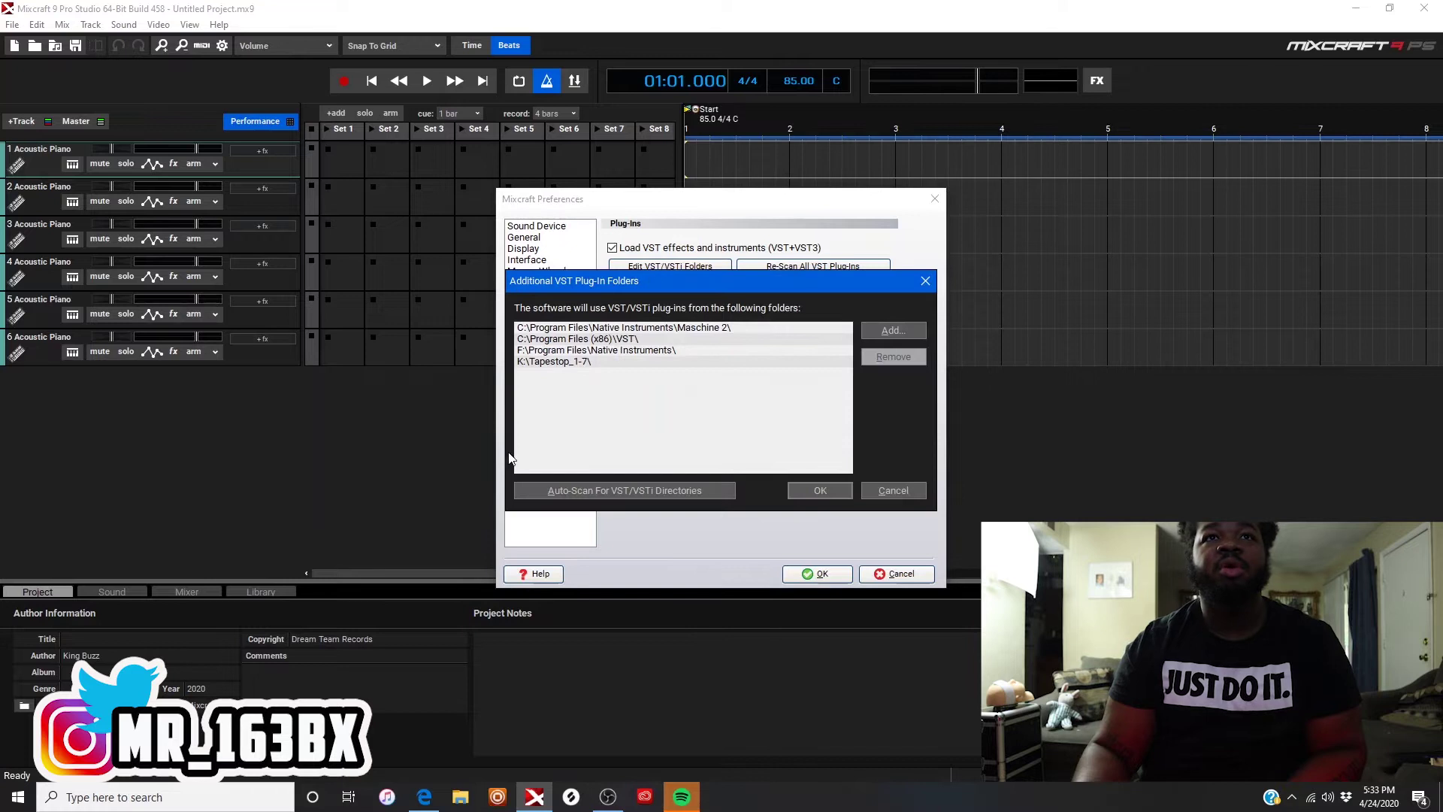
Start adding a plug-in folder, browse Downloads and Users, then cancel the browse.
left_click(897, 330)
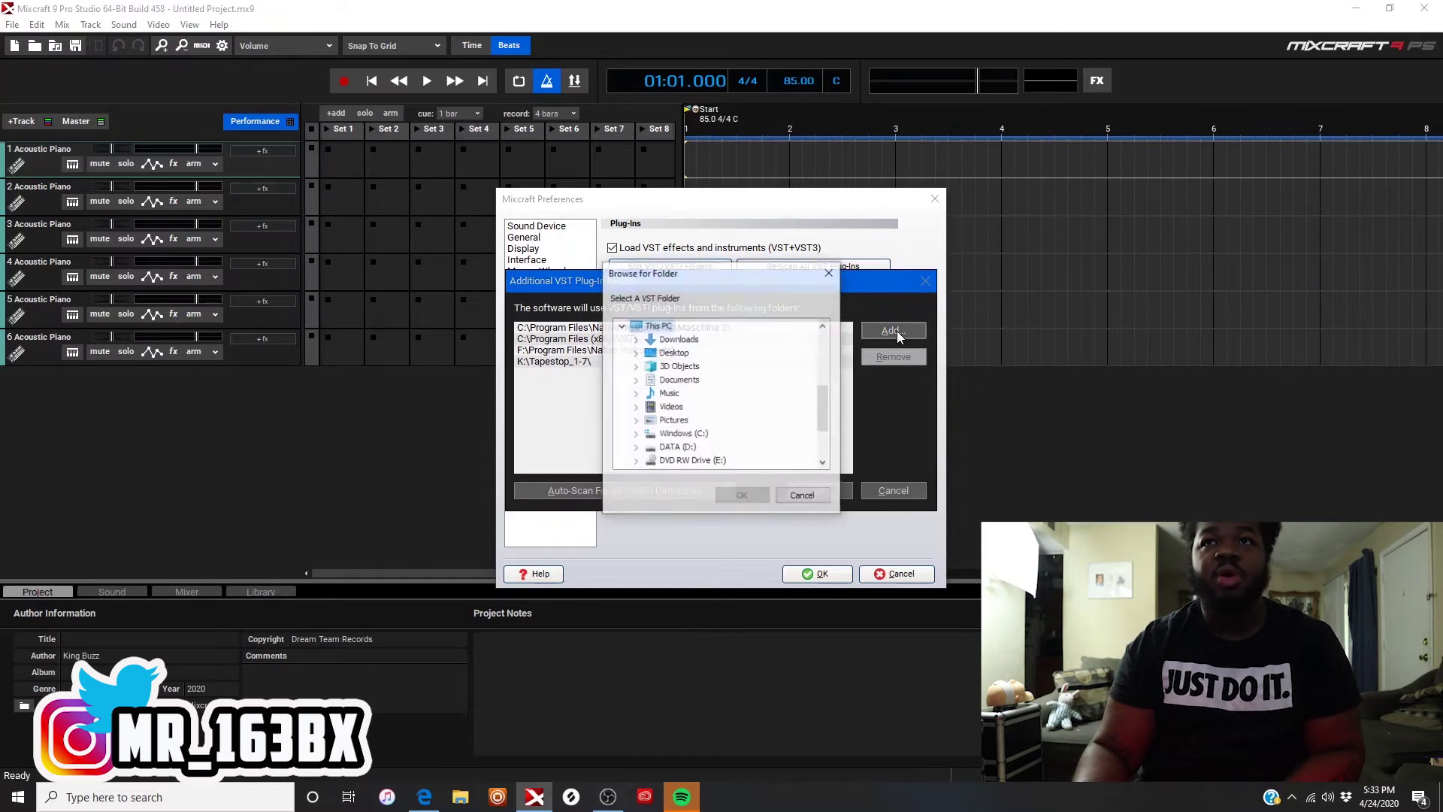
scroll(677, 383, "down", 2)
scroll(672, 386, "down", 2)
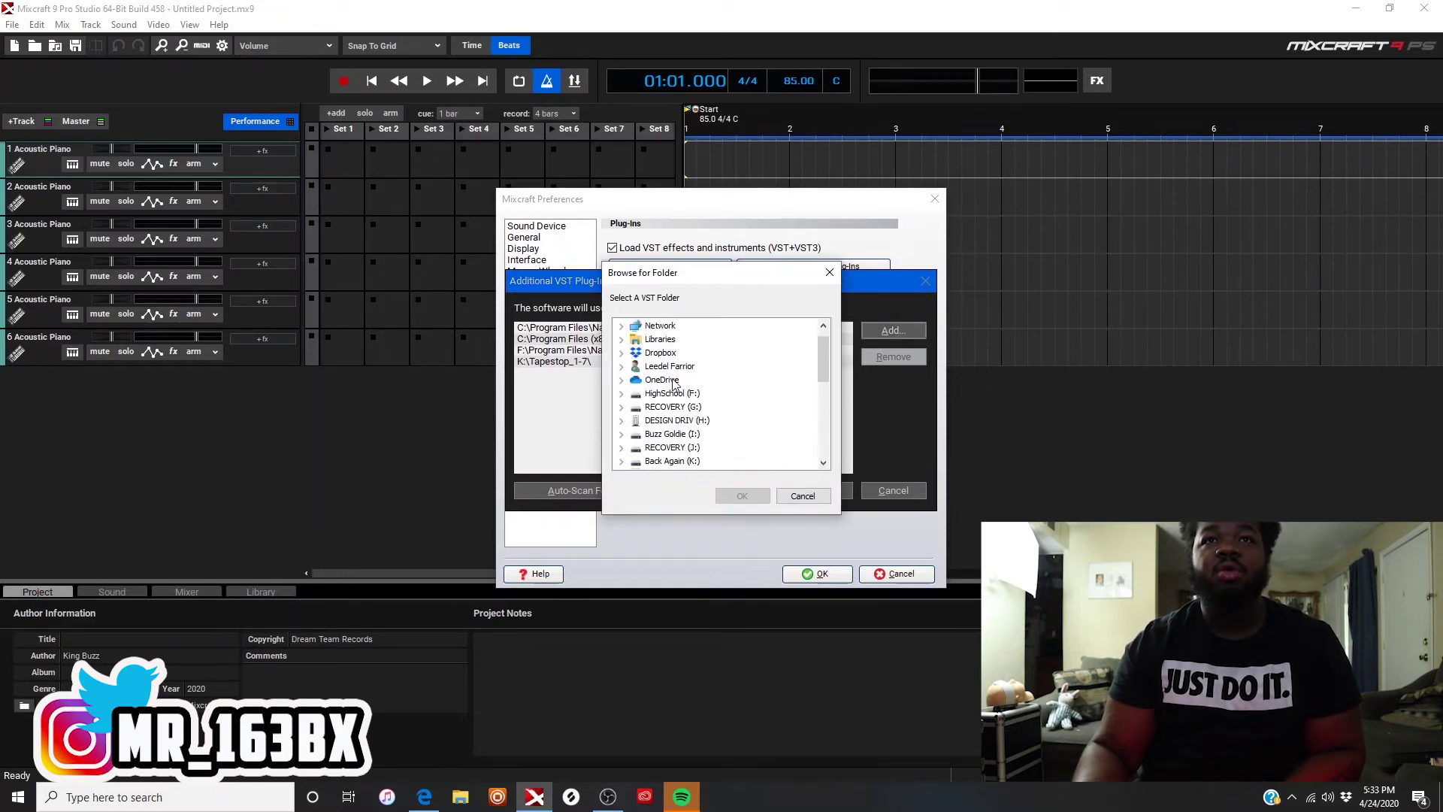
scroll(688, 395, "down", 1)
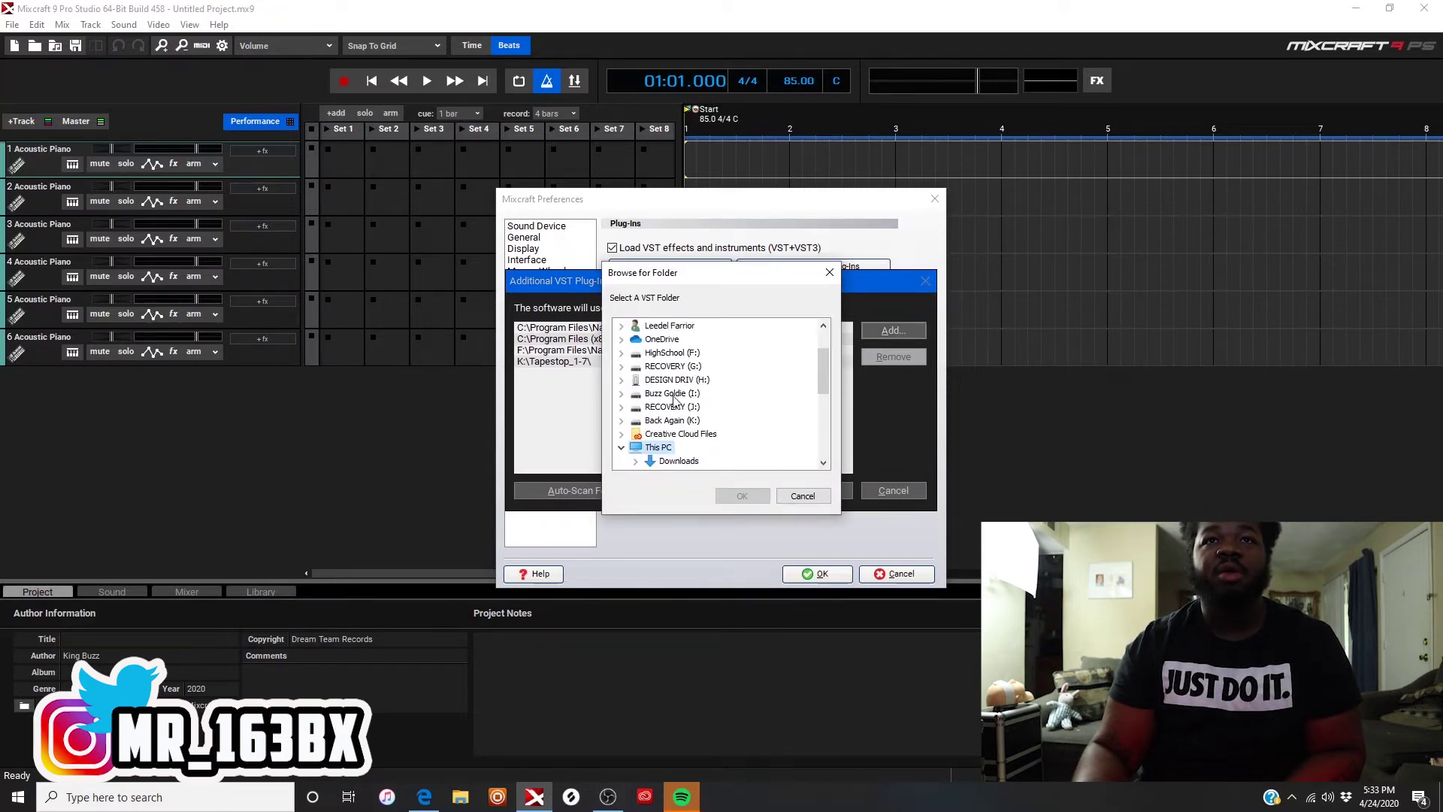
scroll(681, 389, "down", 3)
left_click(707, 380)
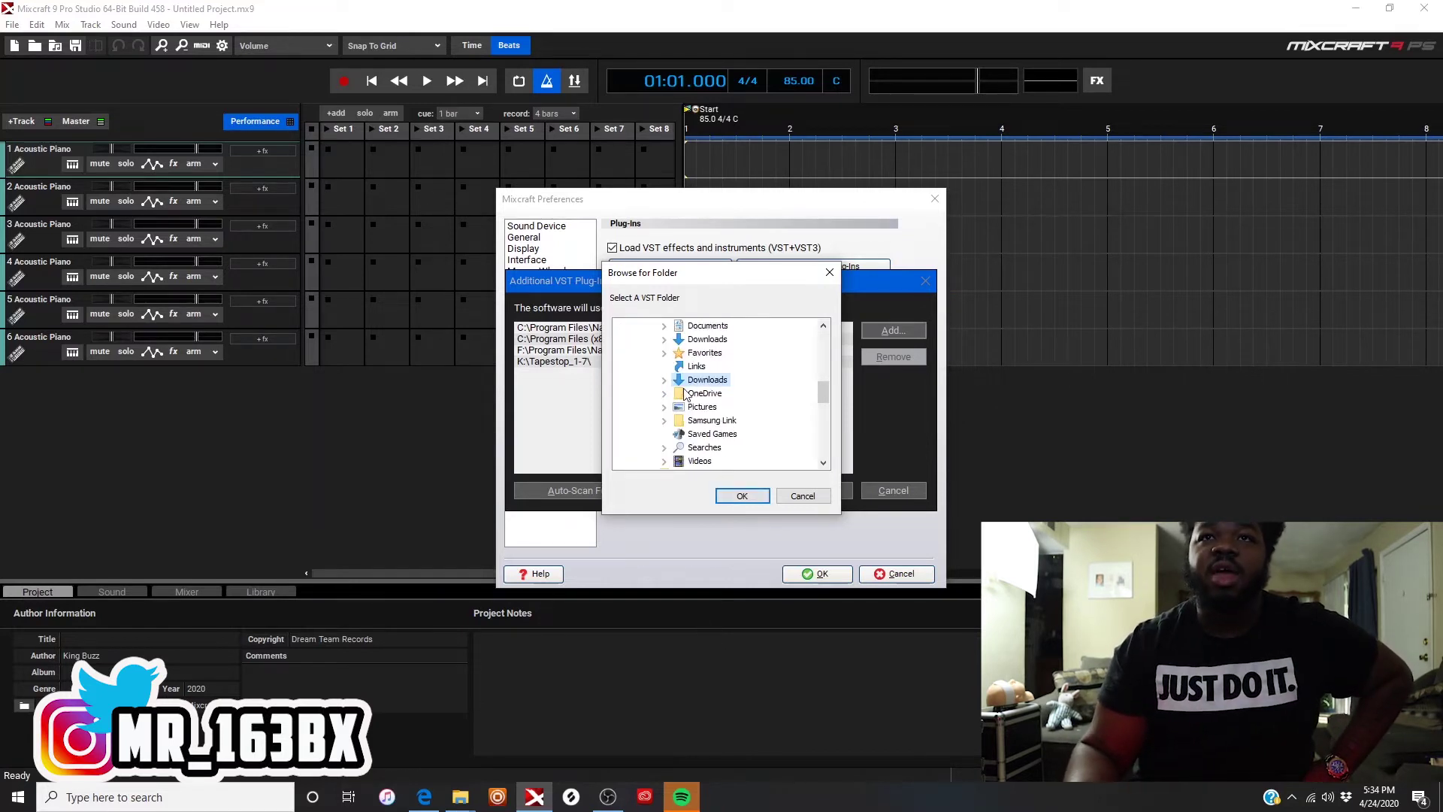
scroll(722, 359, "up", 3)
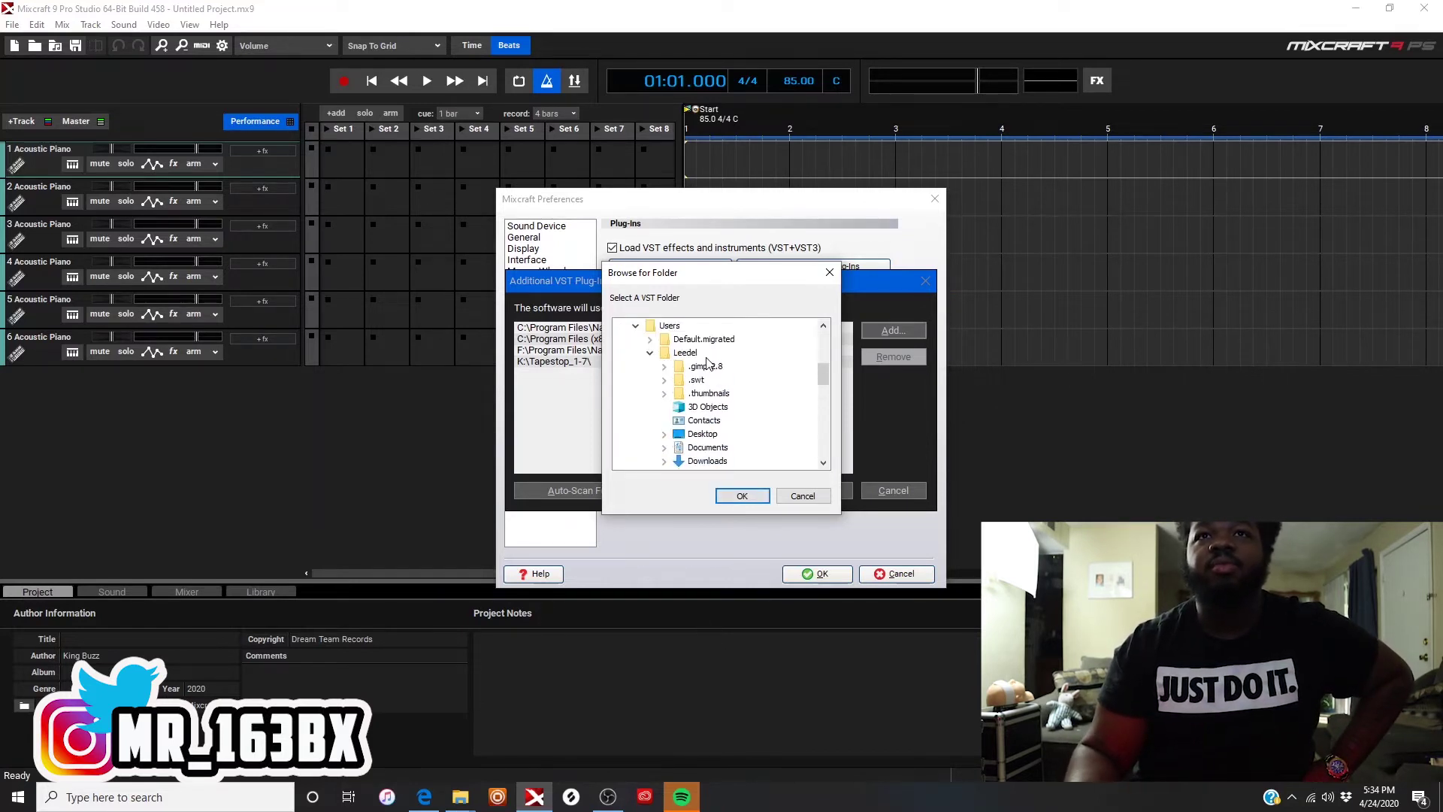
left_click(634, 326)
scroll(676, 395, "up", 3)
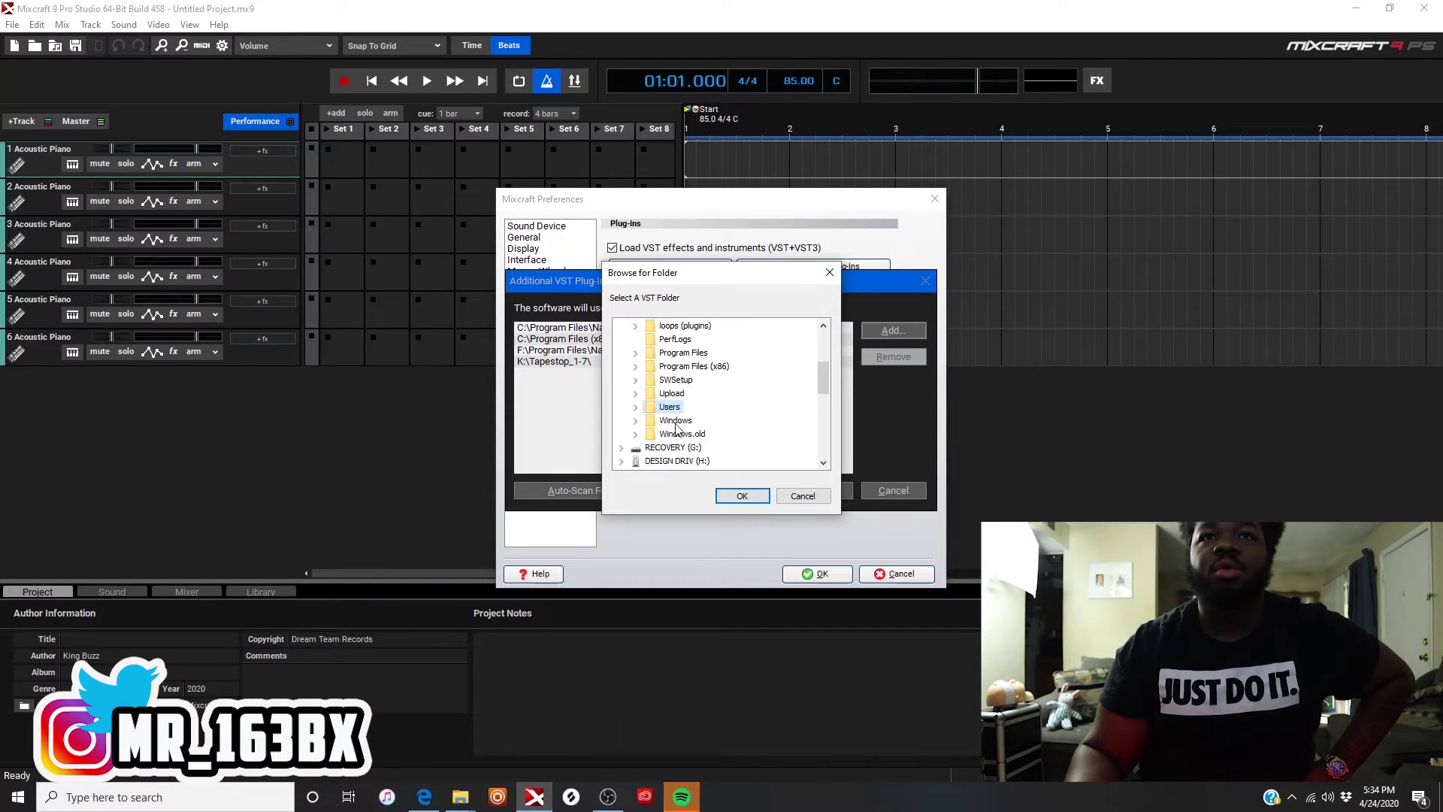
double_click(666, 407)
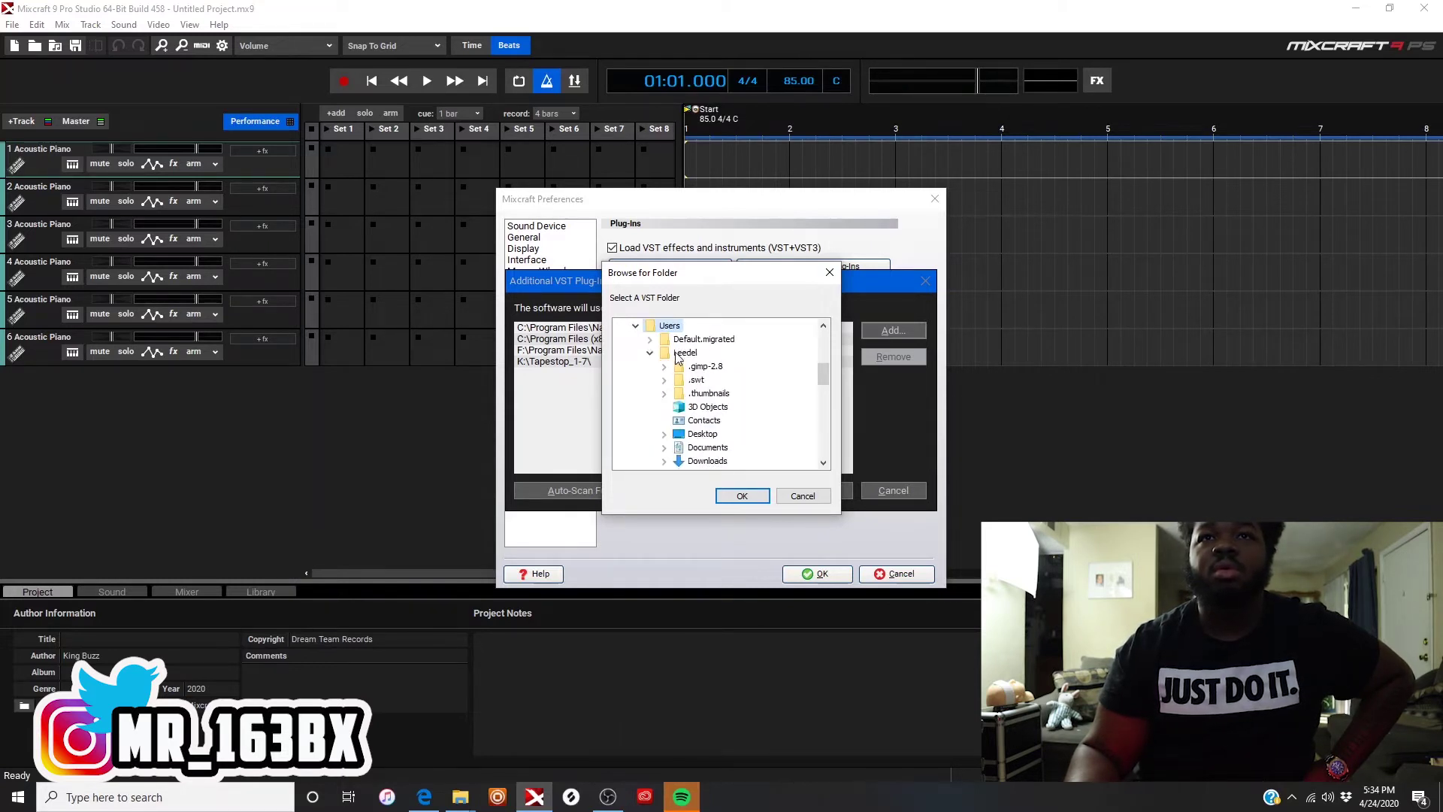
scroll(682, 372, "down", 2)
scroll(699, 389, "down", 1)
scroll(721, 404, "down", 1)
scroll(723, 403, "up", 1)
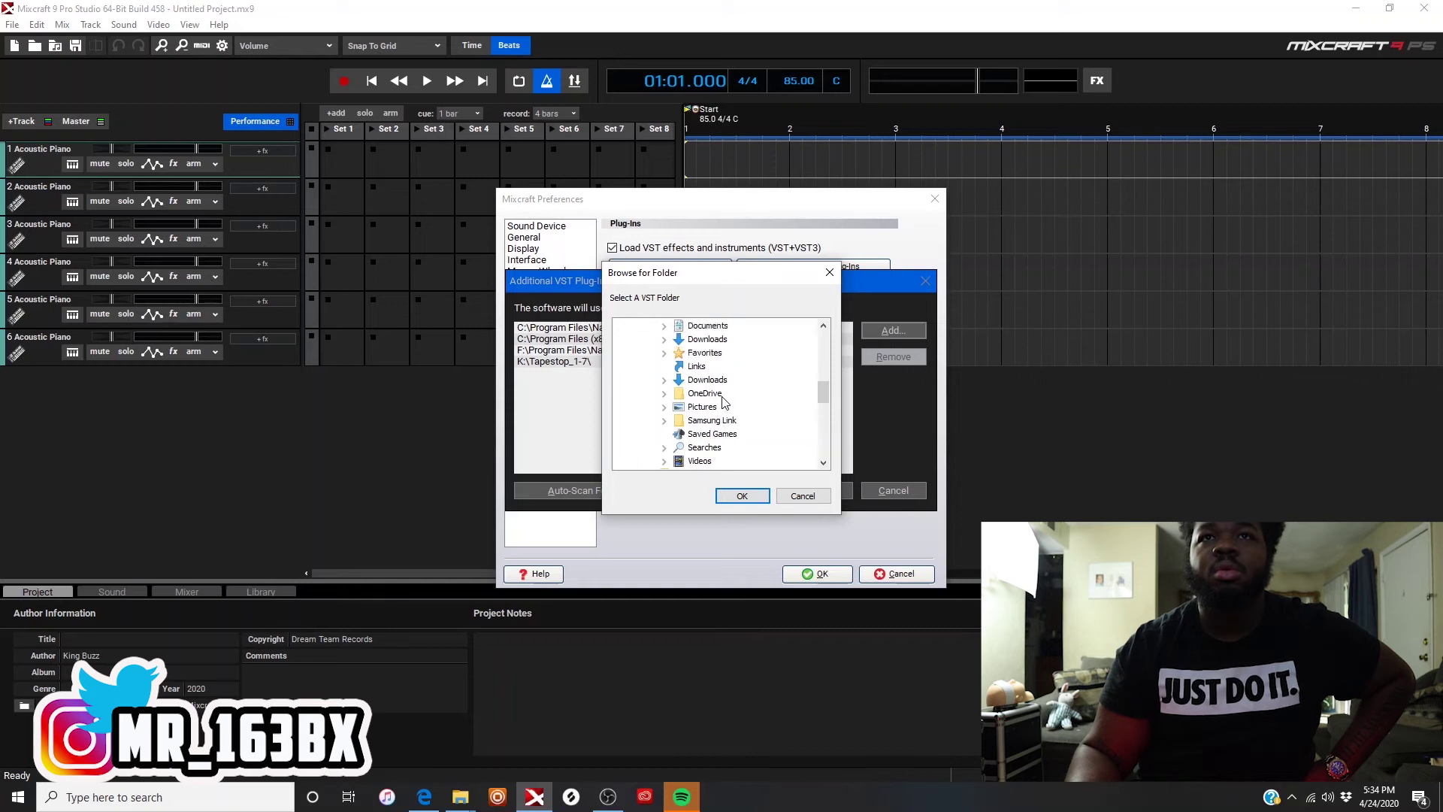
scroll(733, 417, "up", 1)
scroll(750, 439, "up", 2)
scroll(771, 460, "up", 2)
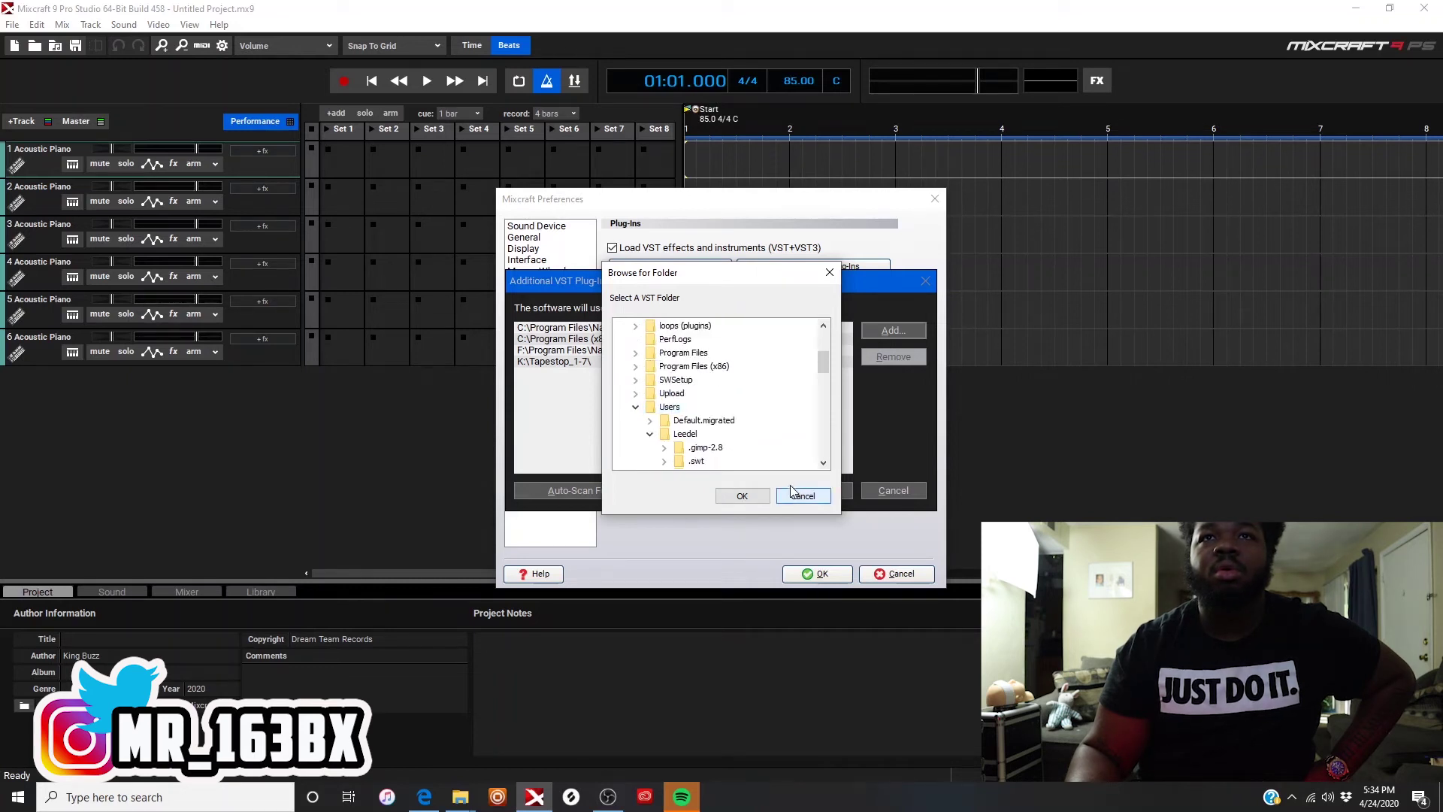
left_click(790, 498)
Add HighSchool (F:) > Users > user folder > AnechoicRoomSimulator as a VST plug-in folder.
left_click(897, 330)
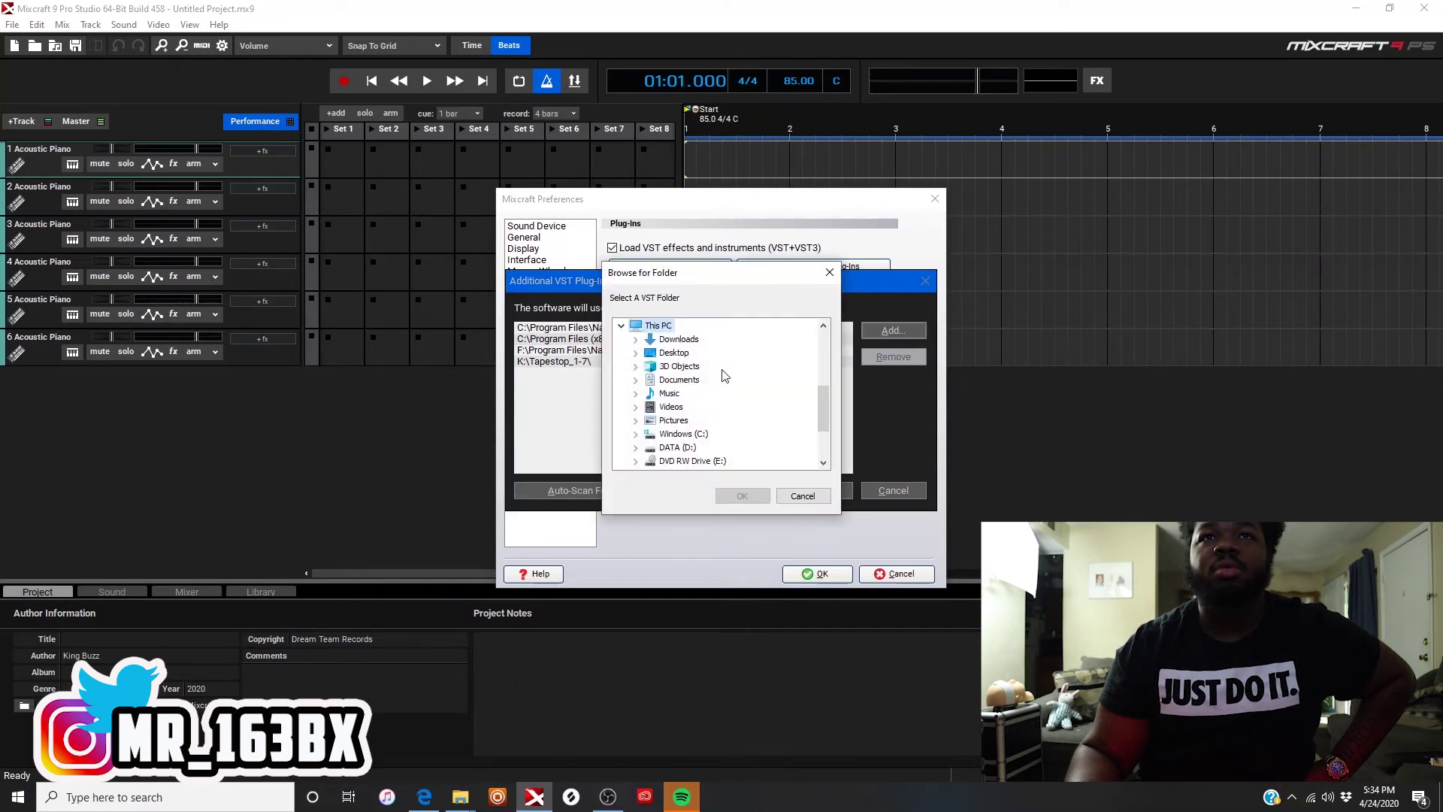
scroll(690, 388, "up", 1)
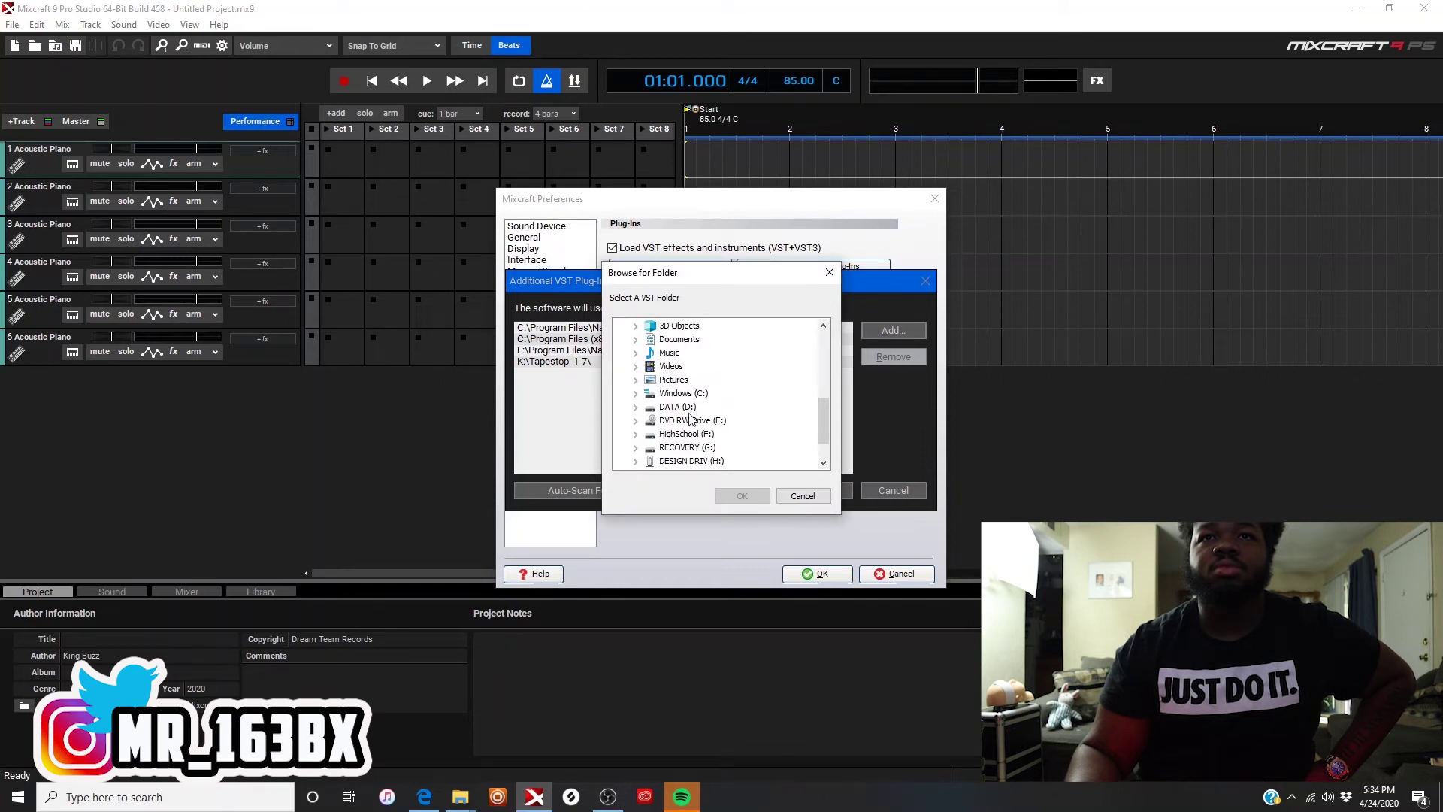
double_click(689, 435)
scroll(698, 412, "down", 1)
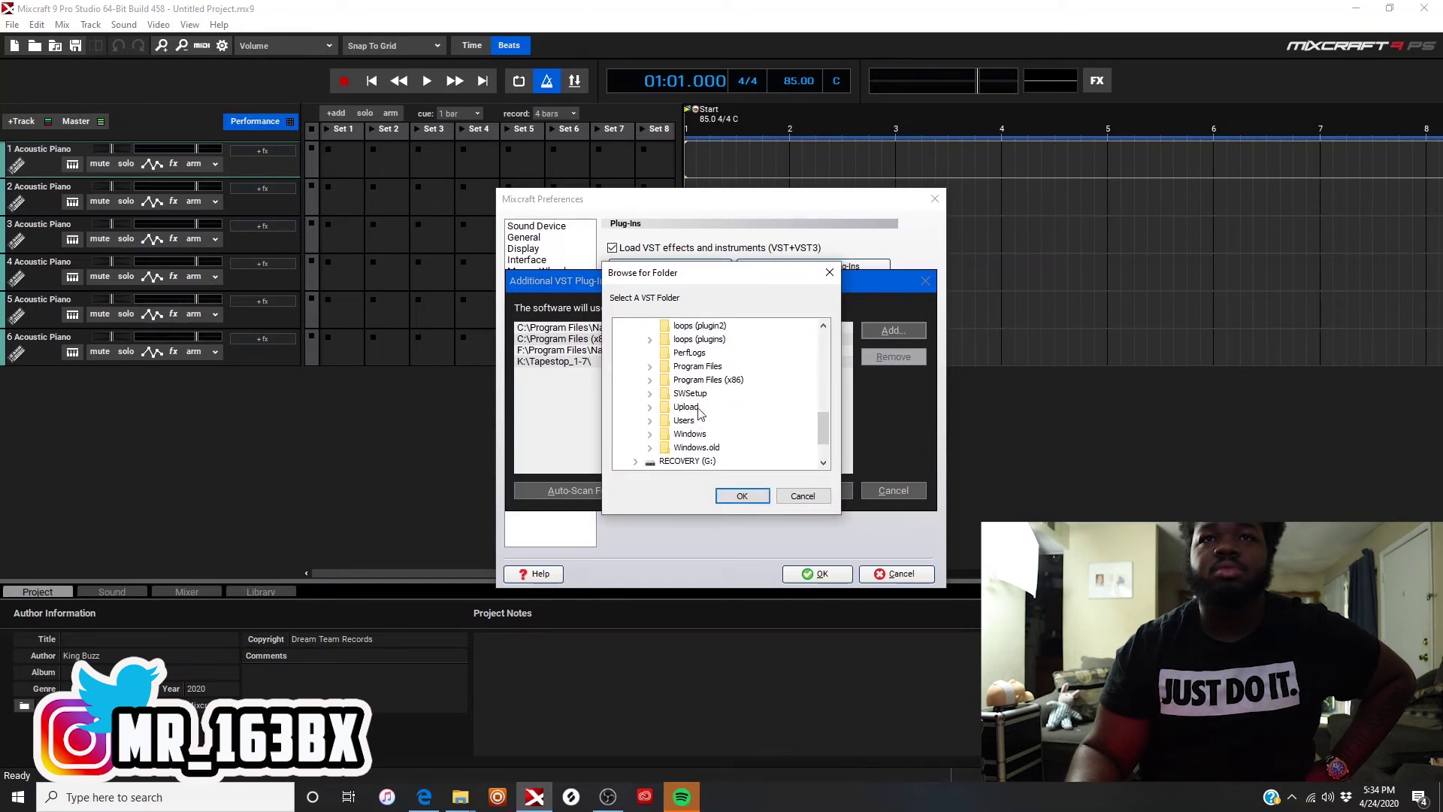
double_click(684, 421)
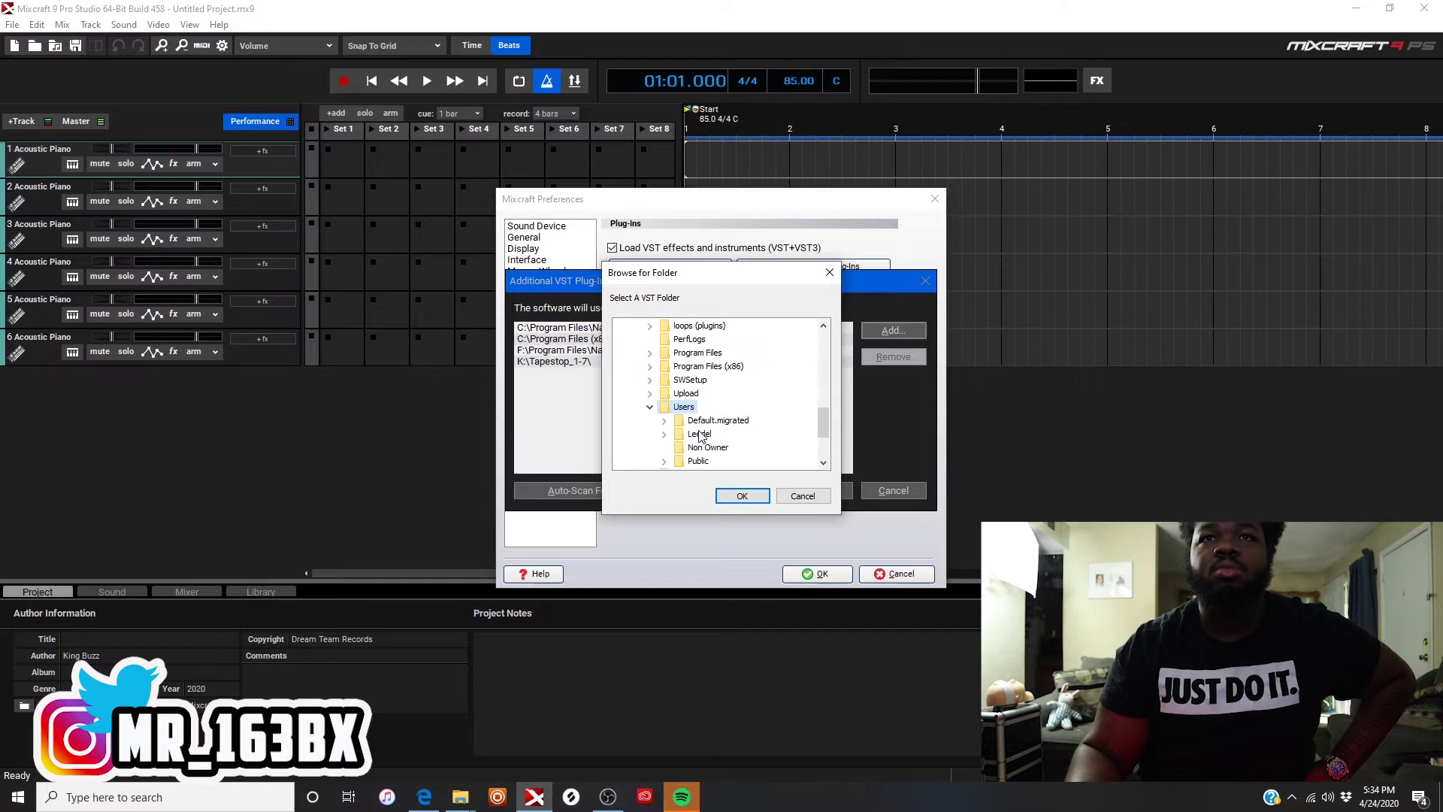
double_click(700, 433)
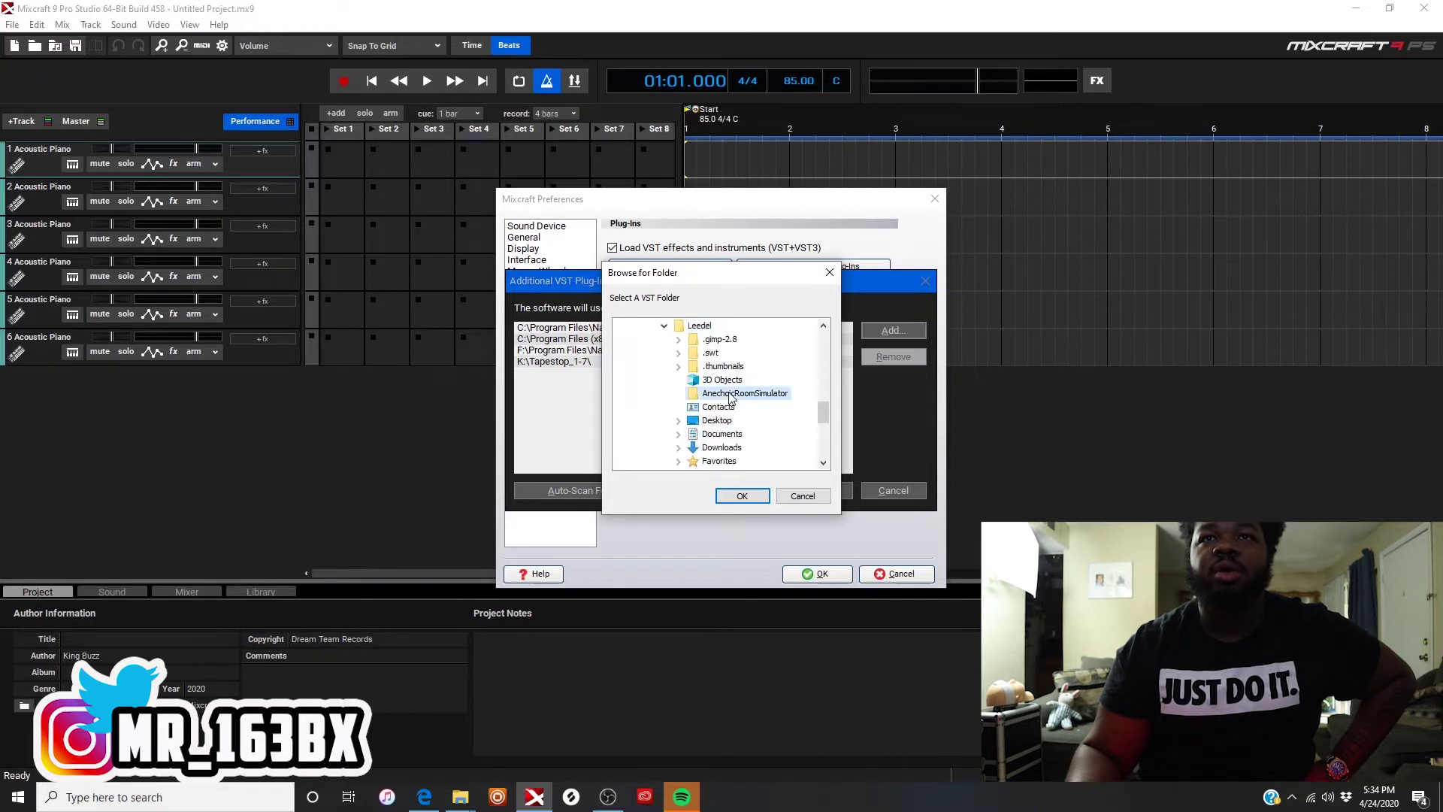
left_click(744, 496)
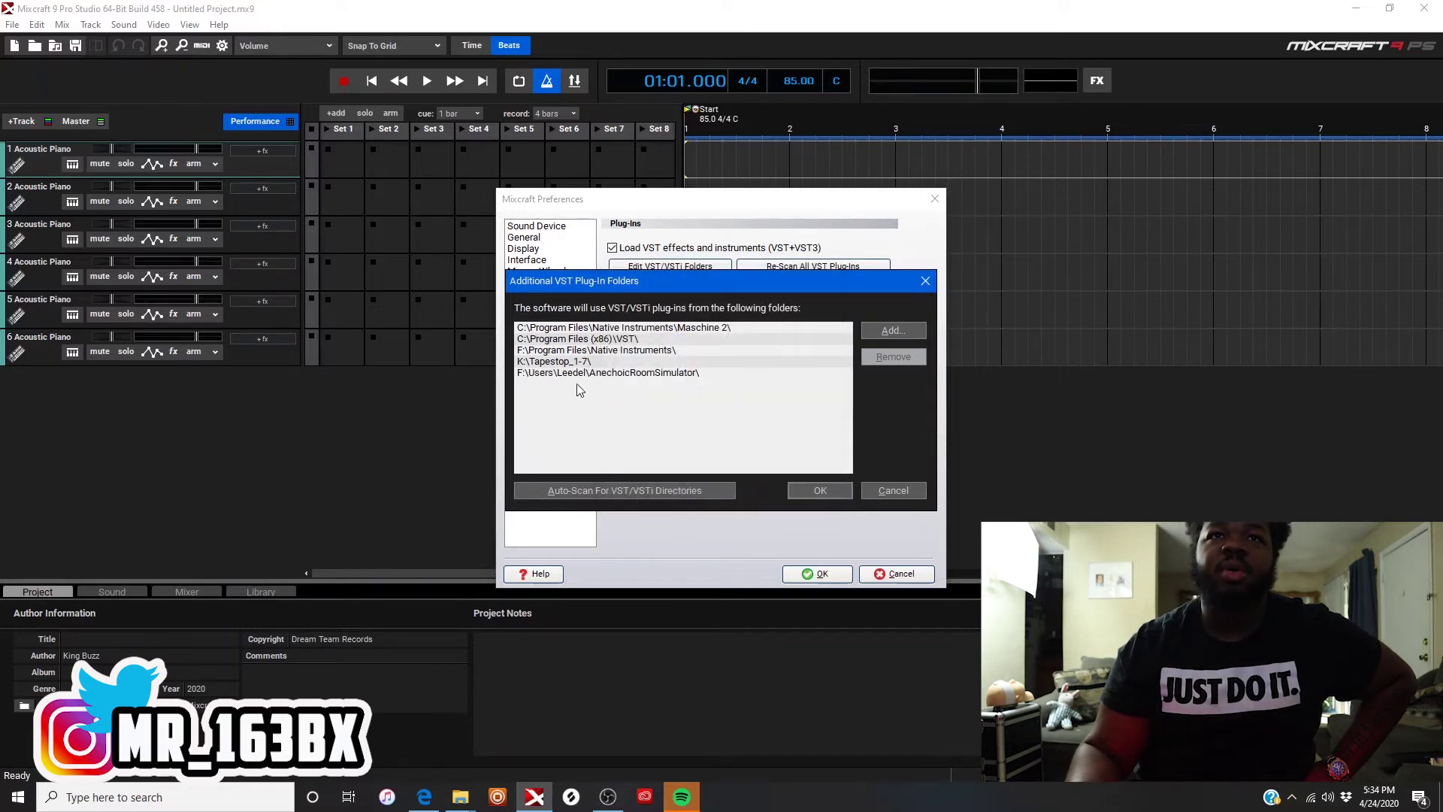
Confirm the folder list, answer Yes to rescan all effects, and close Mixcraft Preferences.
left_click(822, 491)
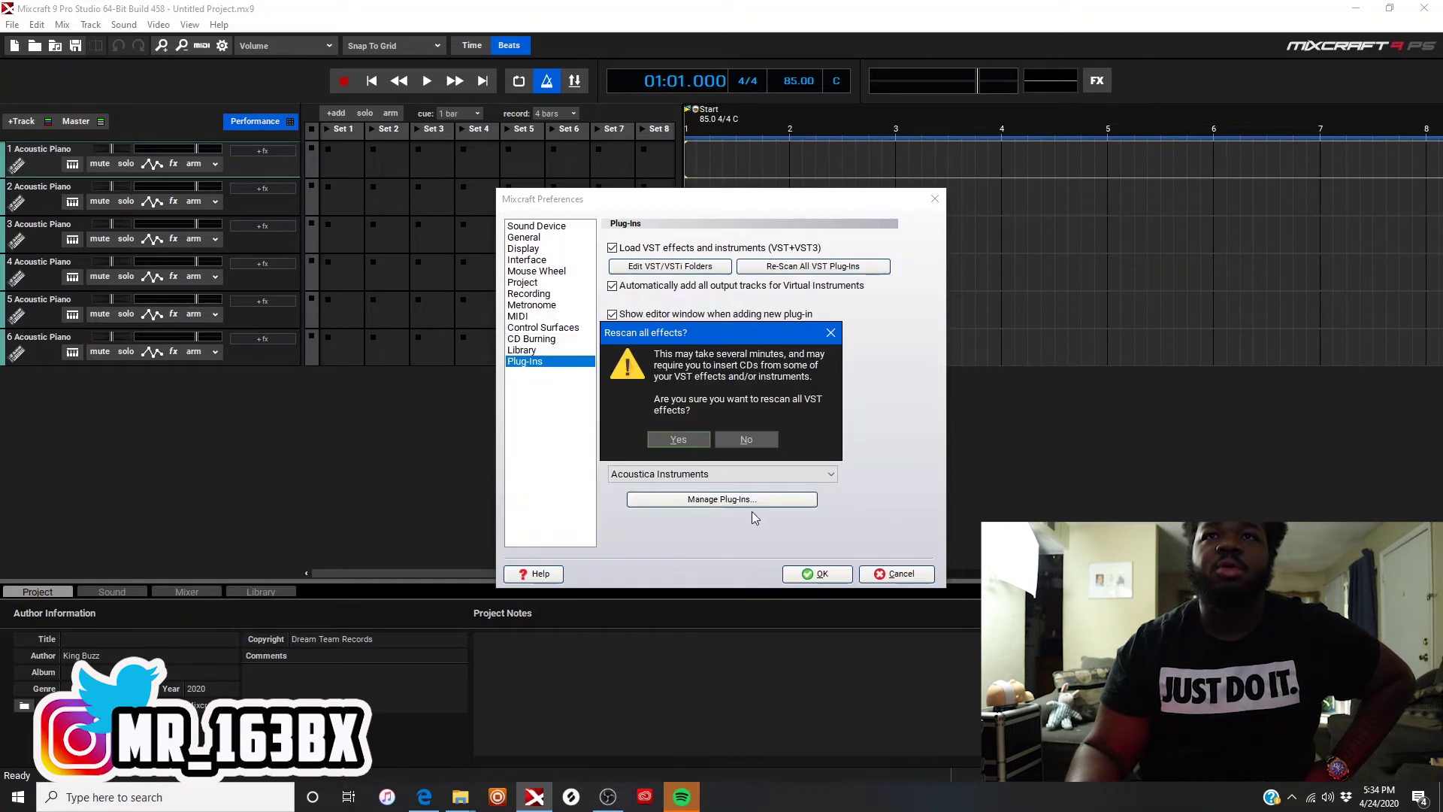
left_click(680, 436)
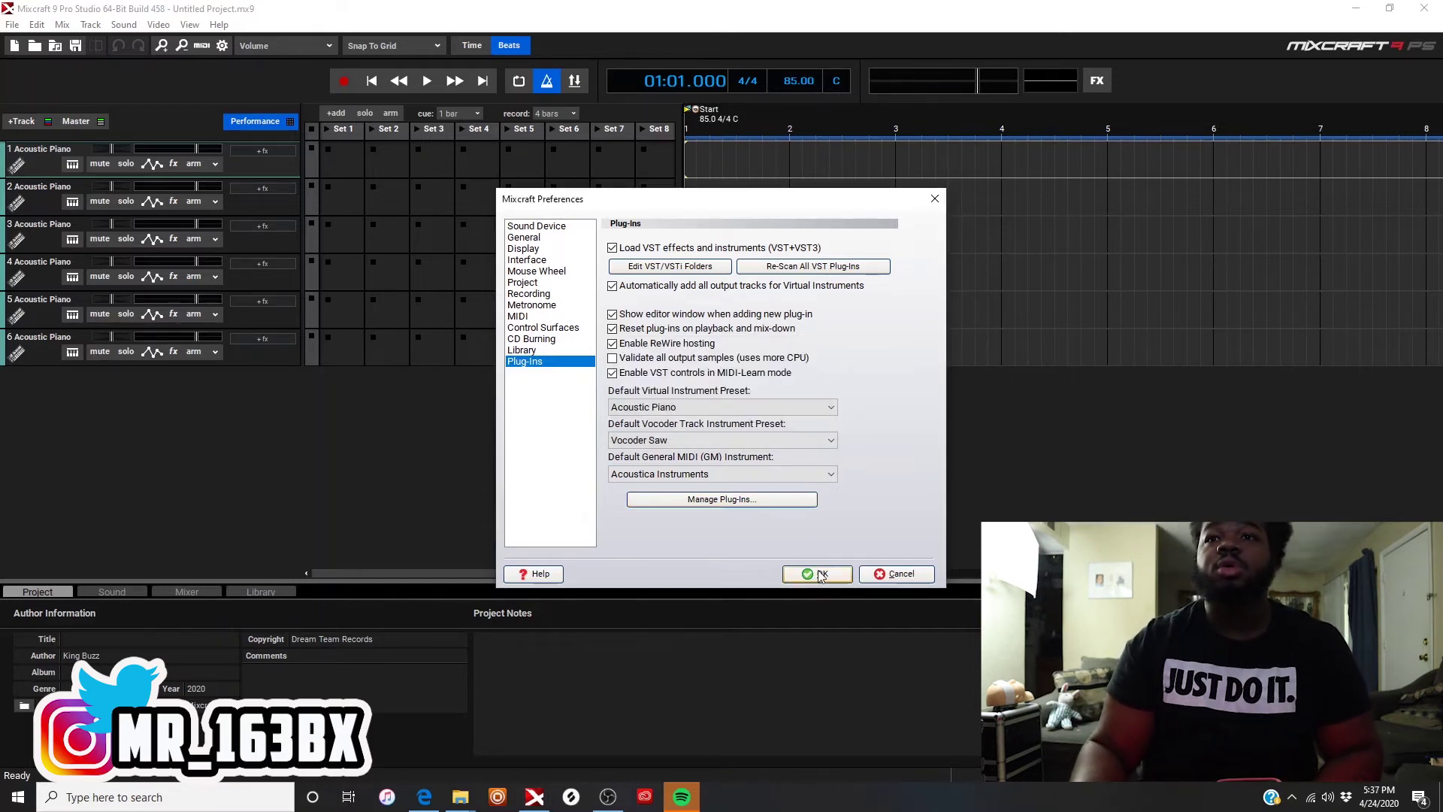
left_click(816, 572)
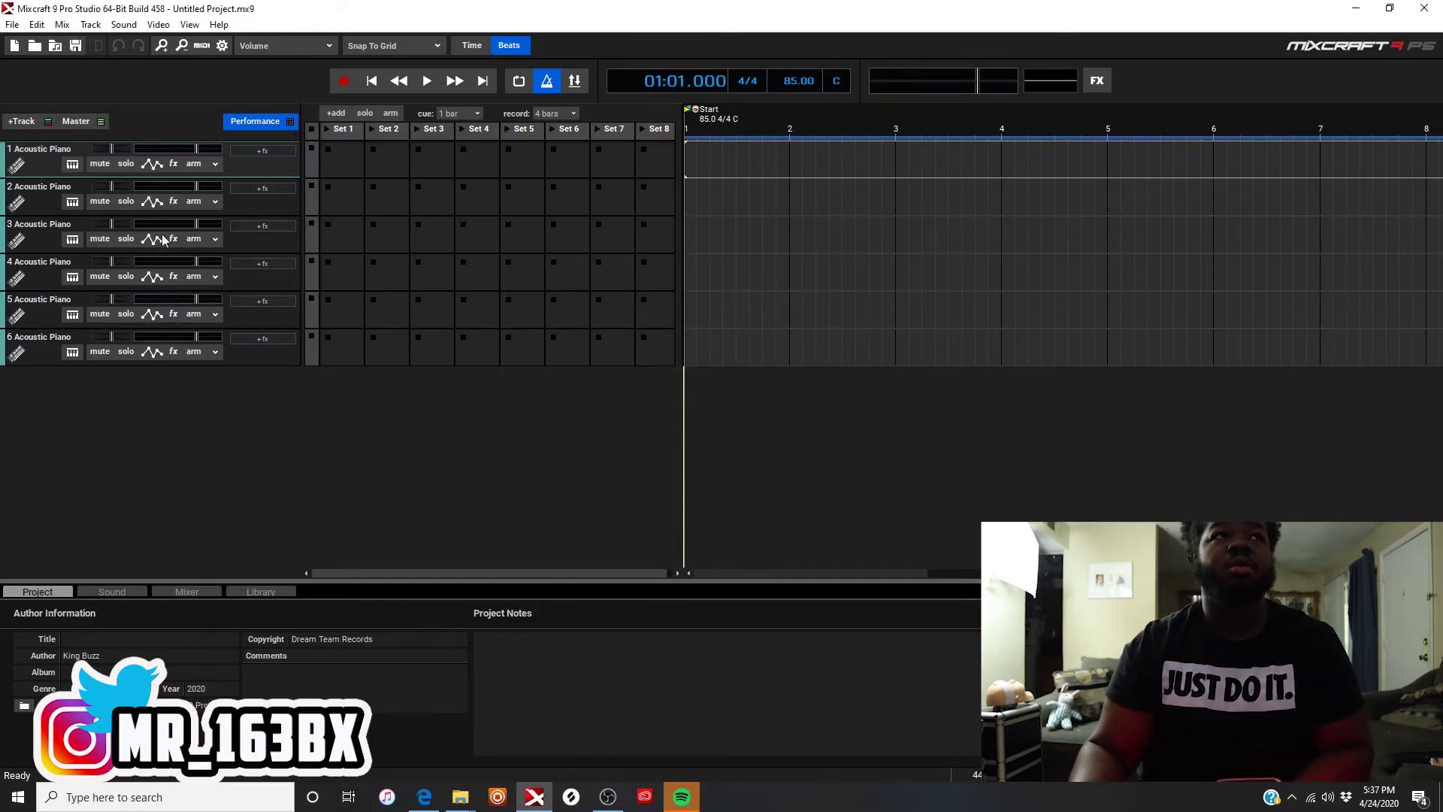
Insert audio Track 1, load AnechoicRoomSimulator as its effect, and hide the plug-in window.
left_click(22, 121)
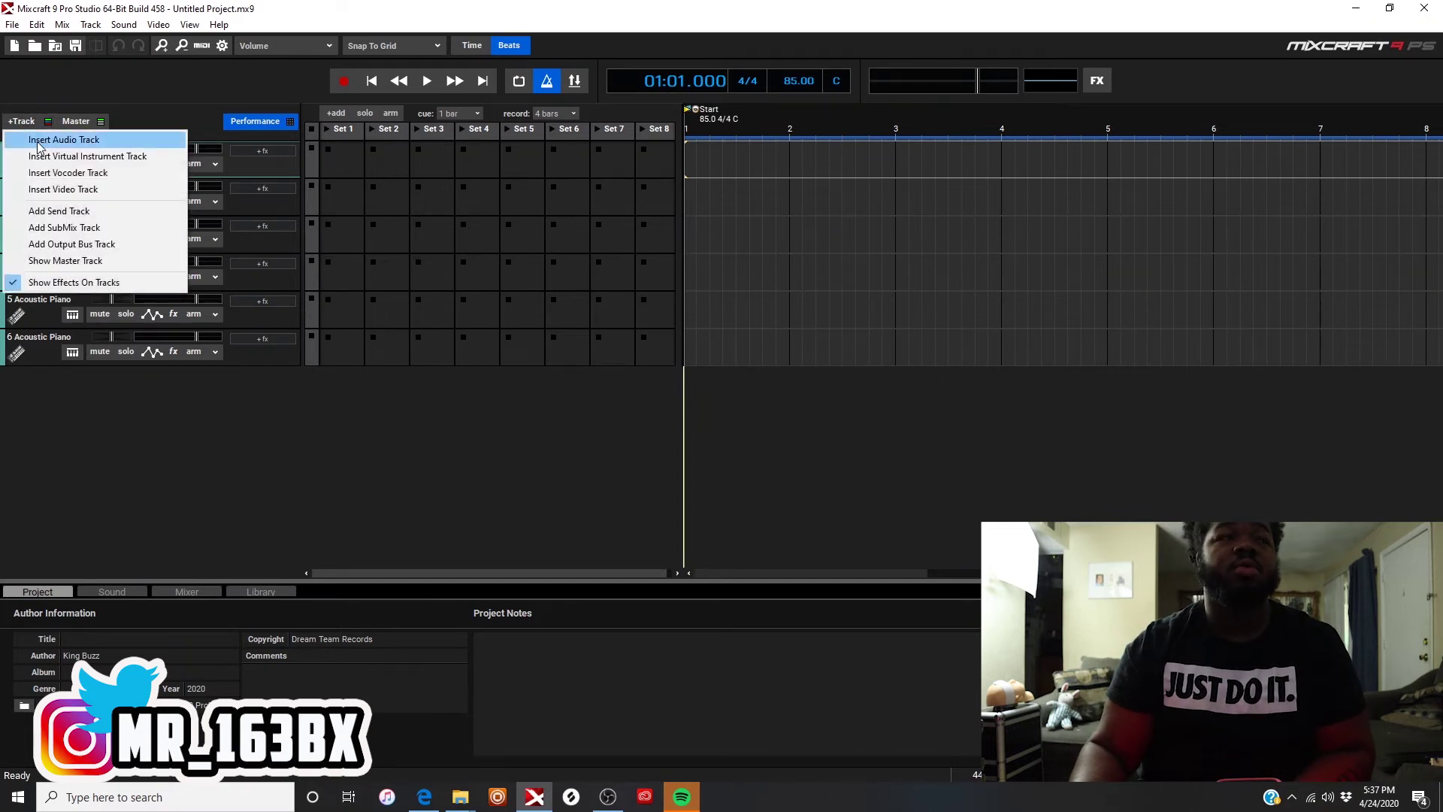
left_click(42, 140)
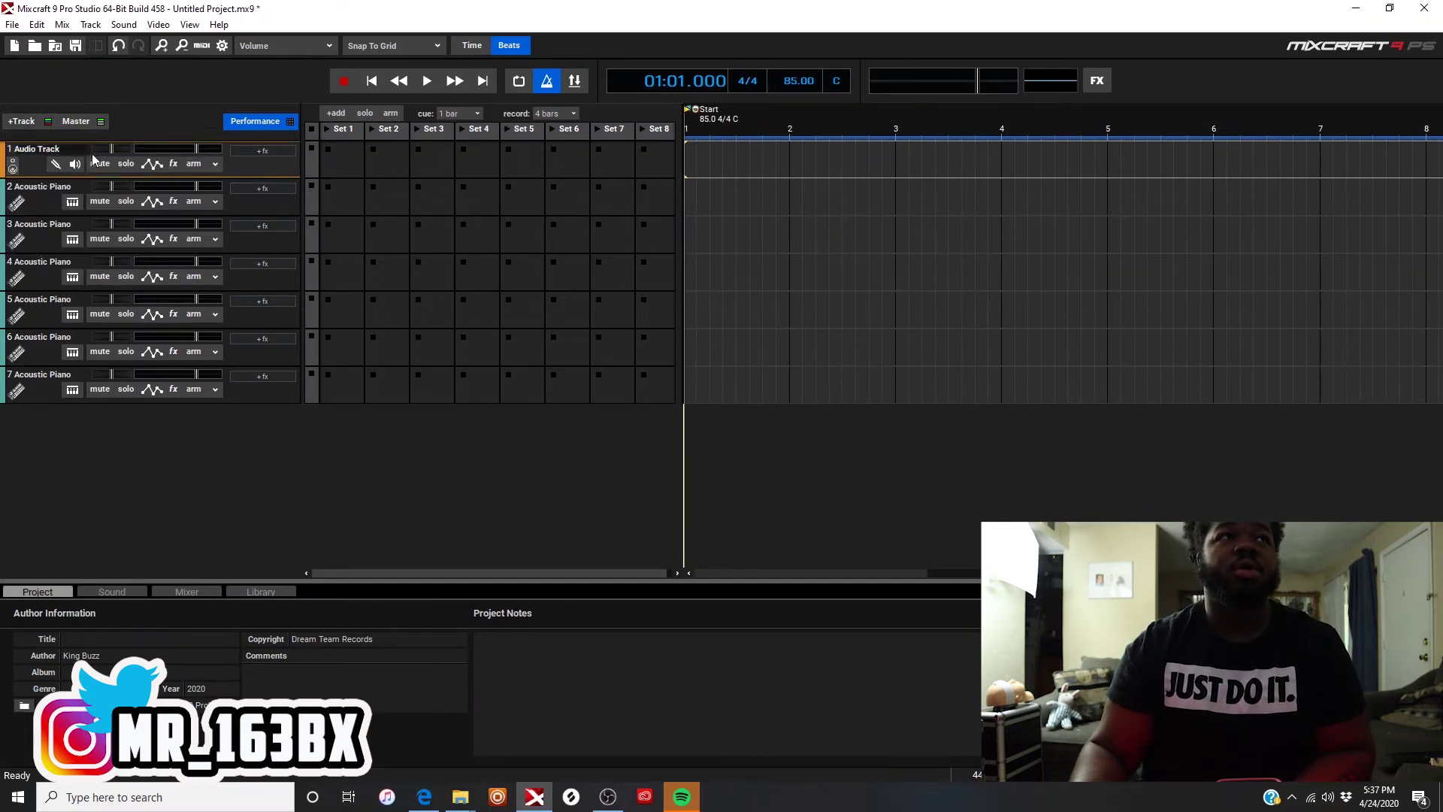
left_click(174, 162)
scroll(502, 336, "down", 2)
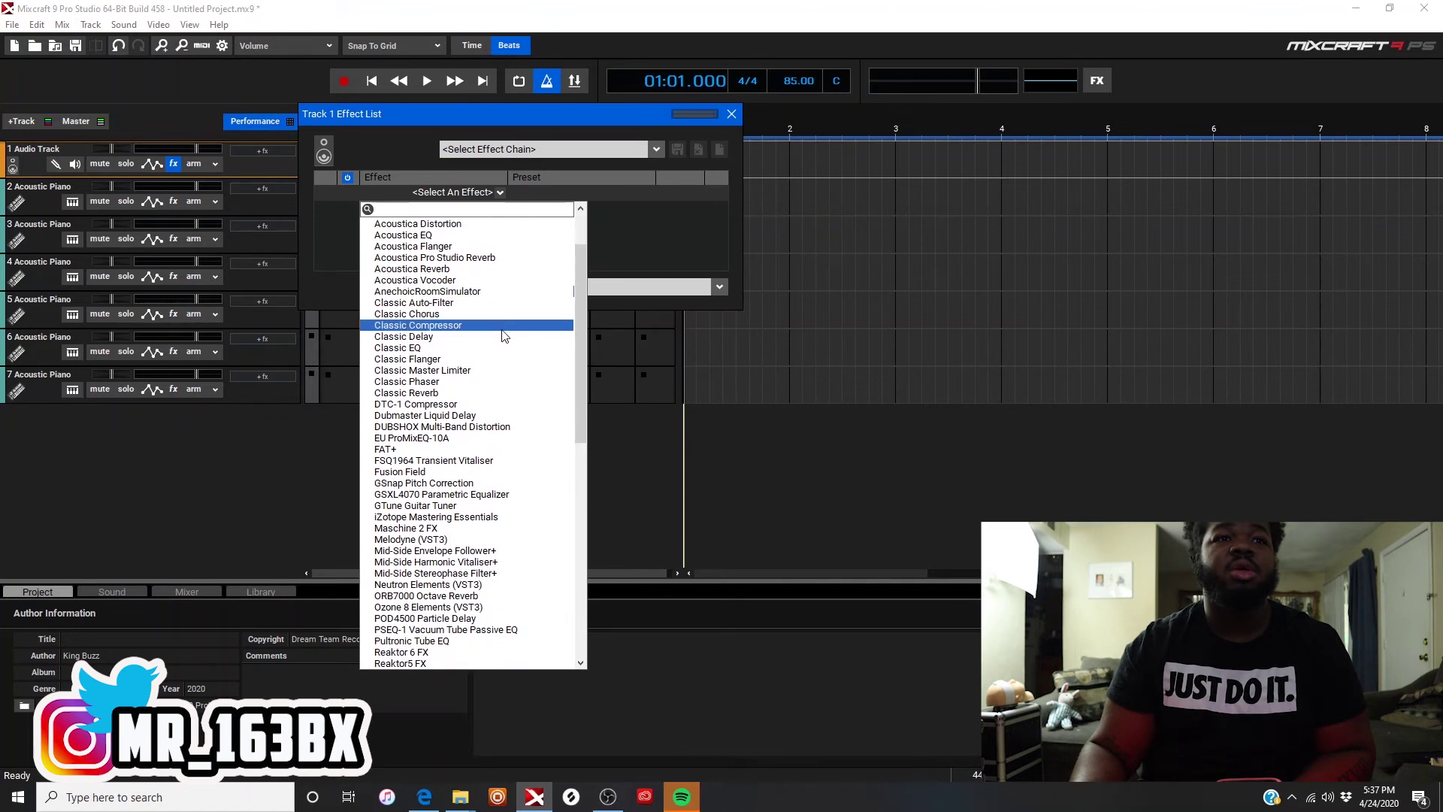
scroll(503, 335, "up", 1)
scroll(503, 336, "up", 1)
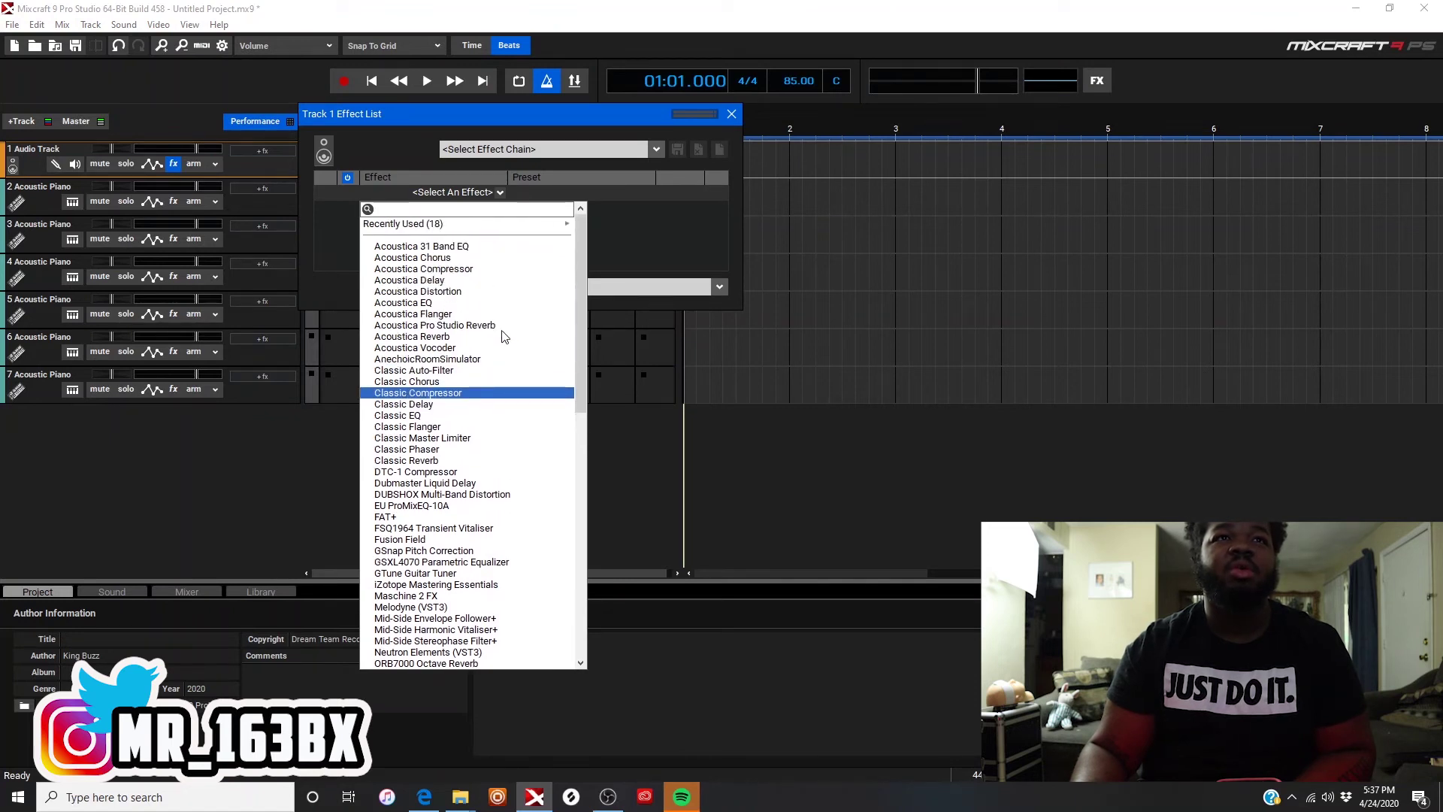
left_click(459, 359)
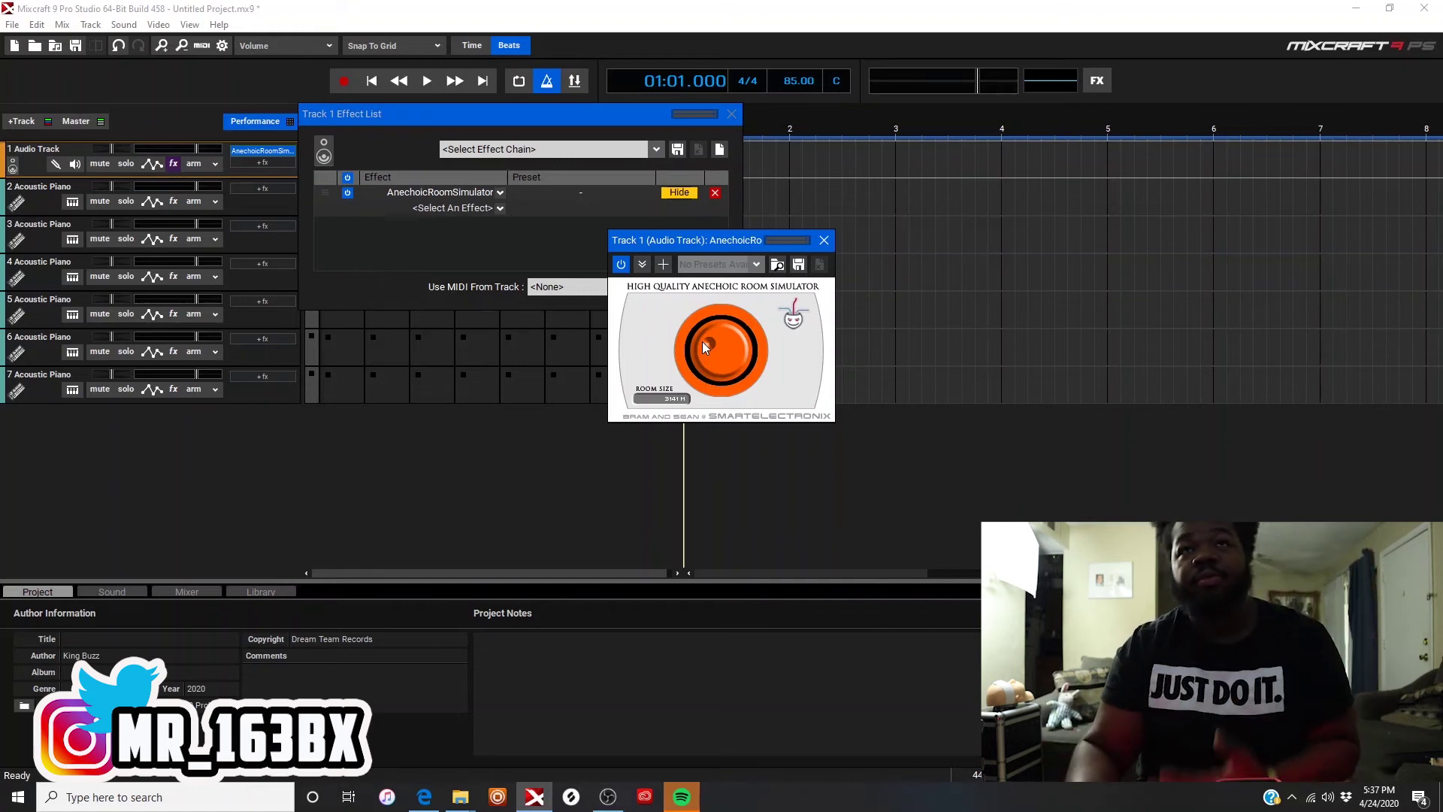
left_click(821, 242)
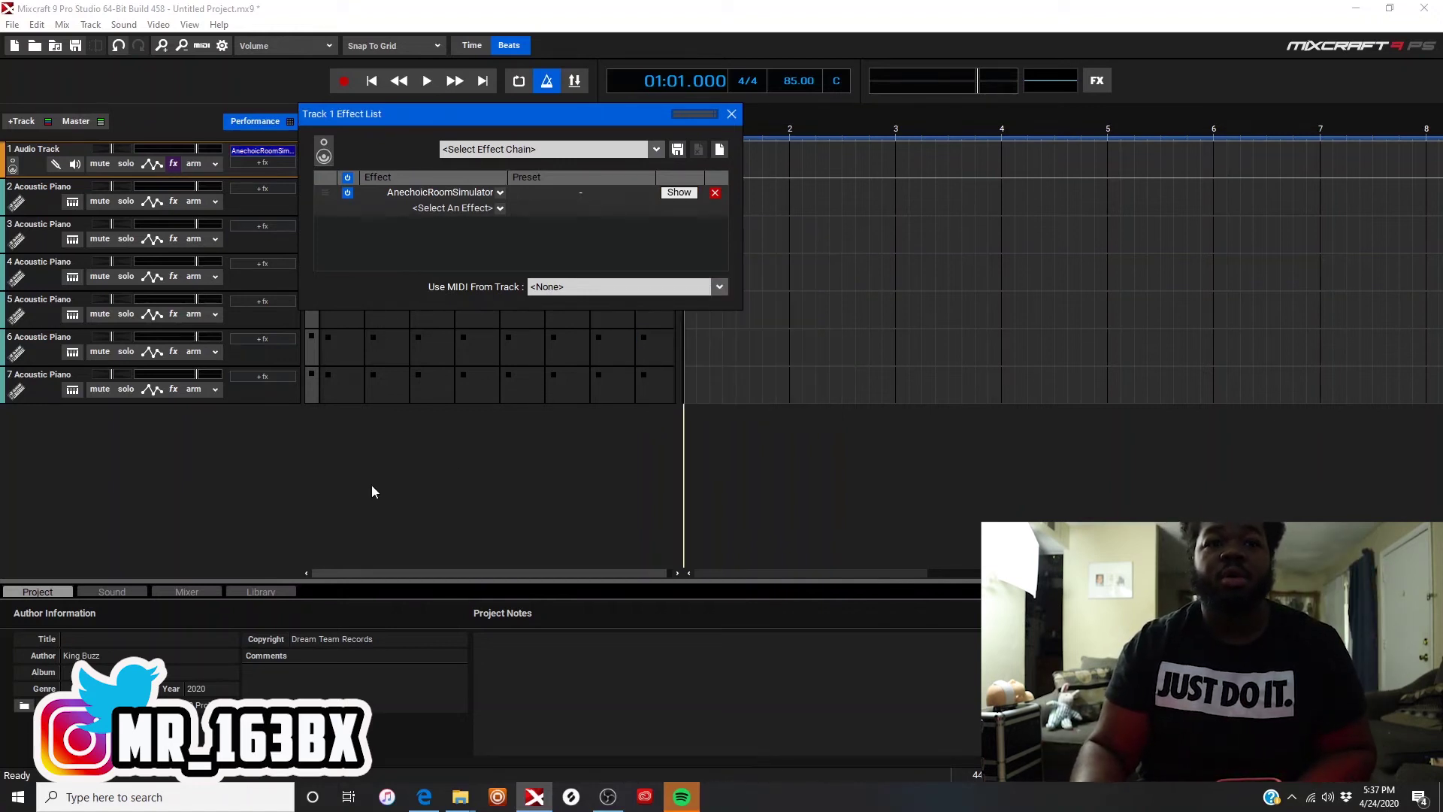
mouse_move(460, 796)
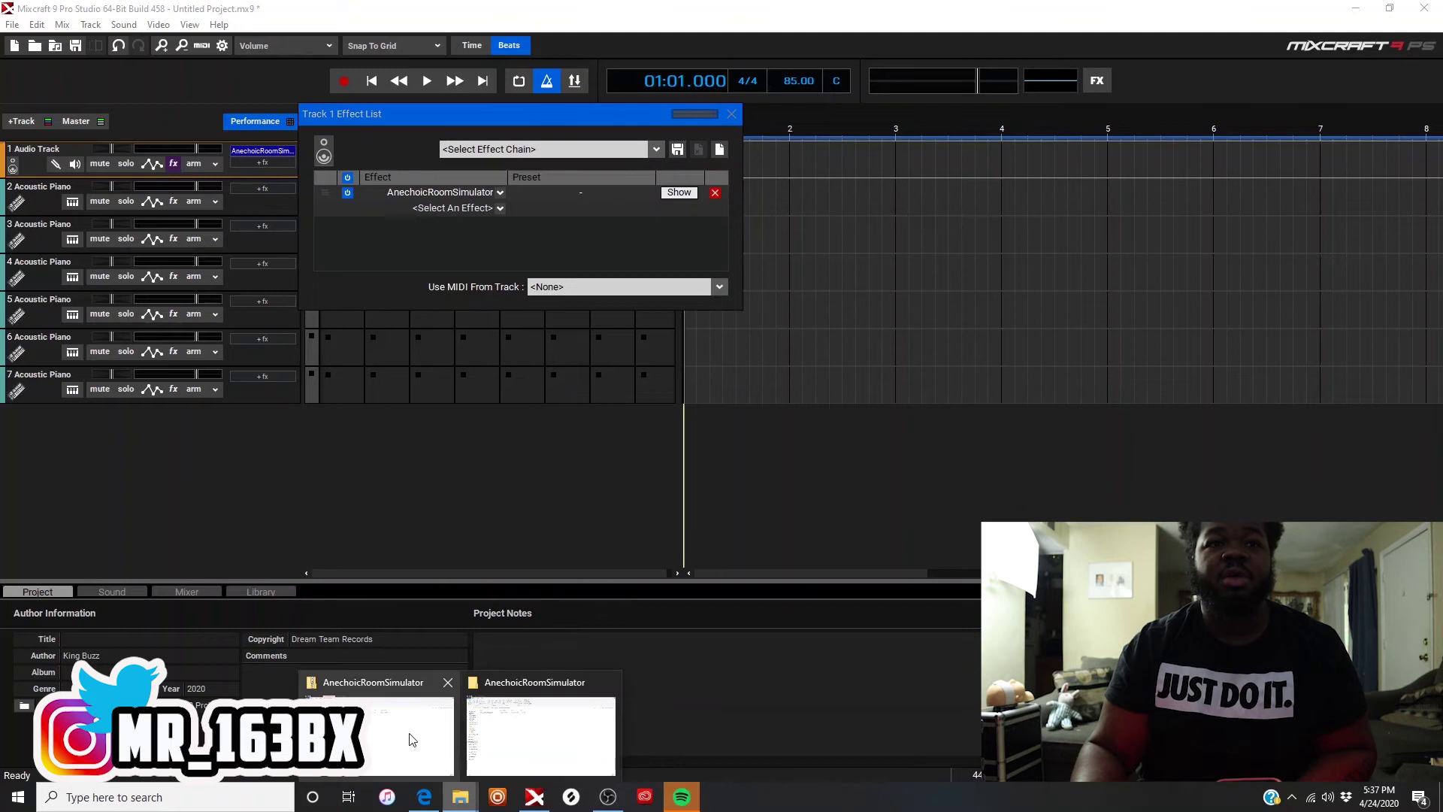
Browse File Explorer to C:\Program Files, briefly checking VSTPlugIns before going back.
left_click(412, 733)
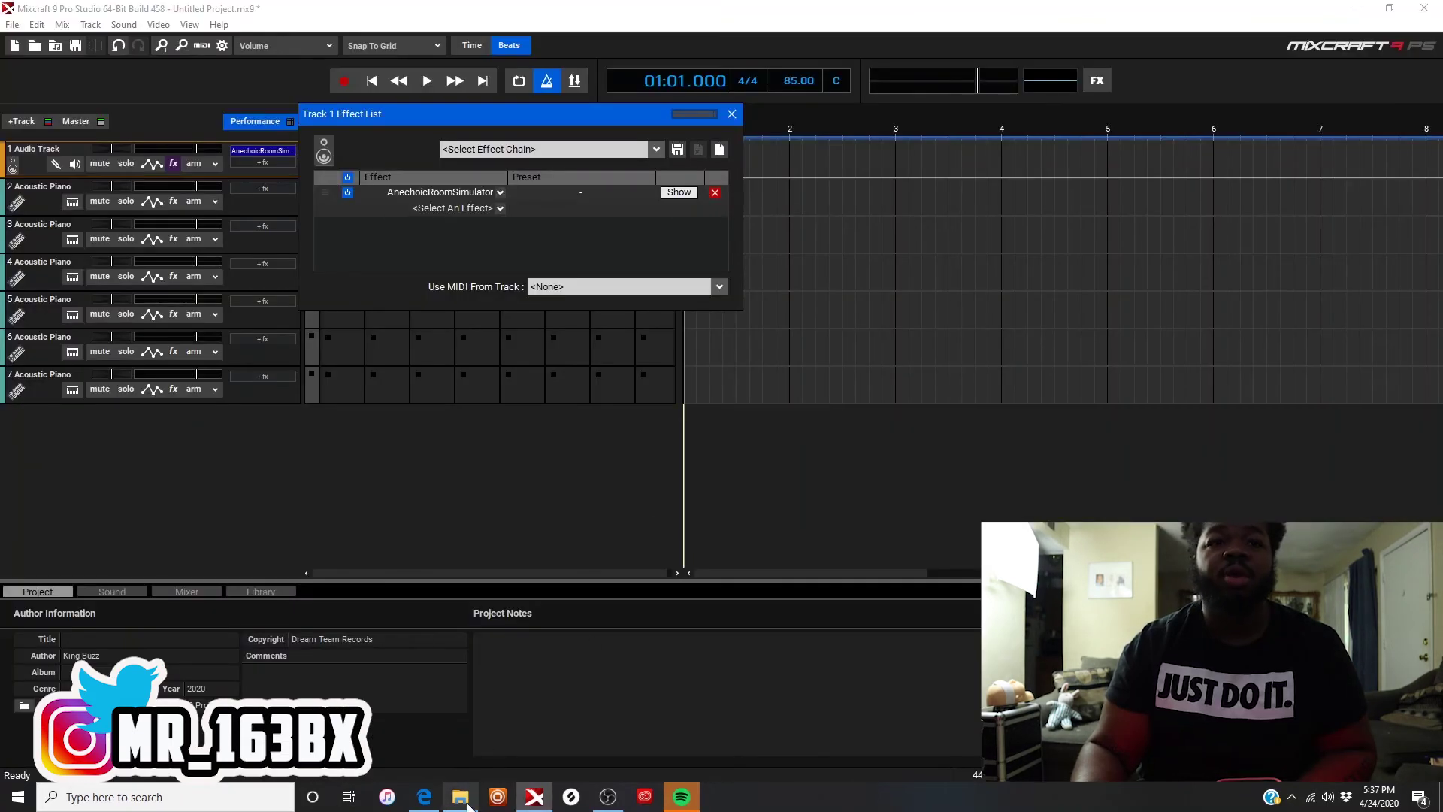
left_click(462, 799)
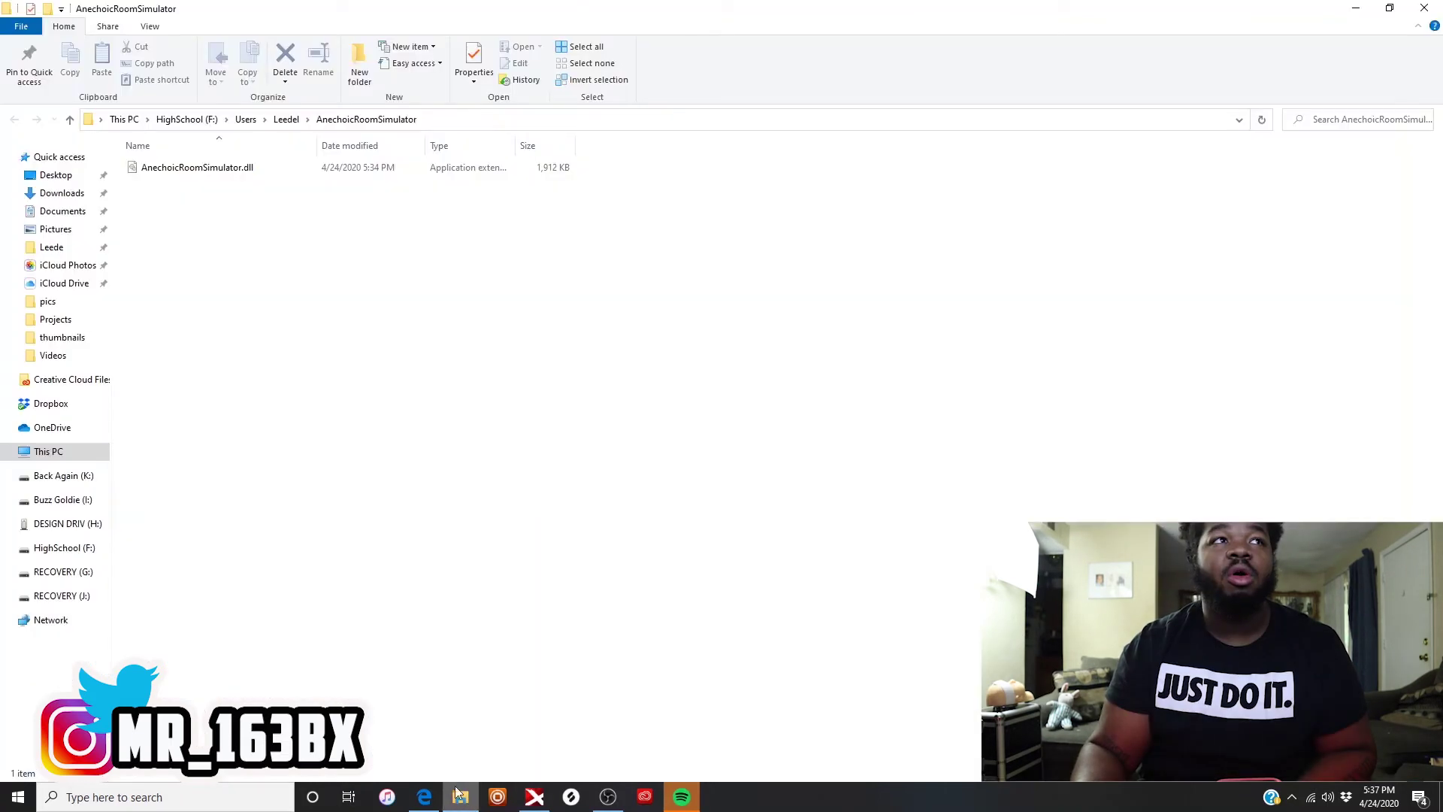
left_click(49, 453)
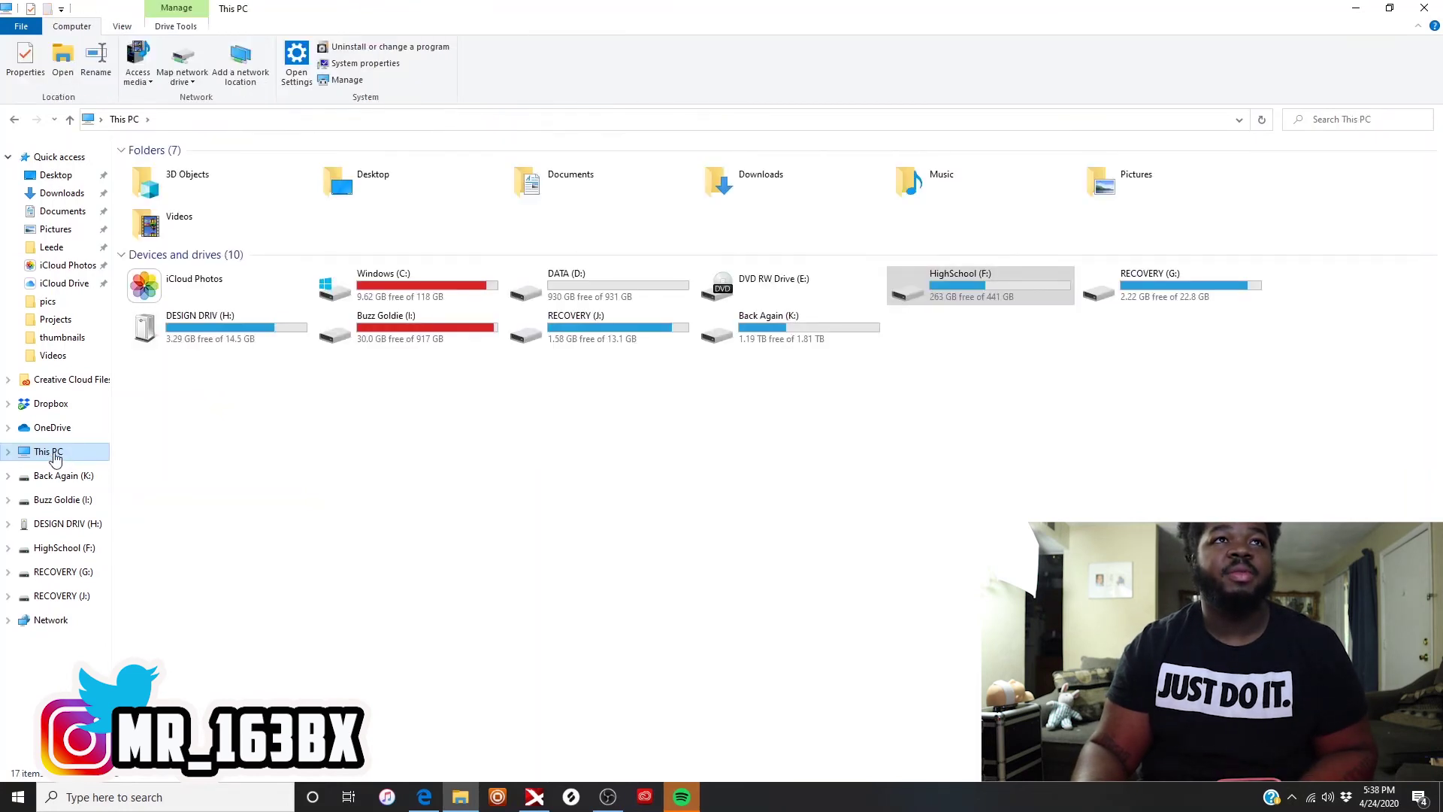
double_click(412, 280)
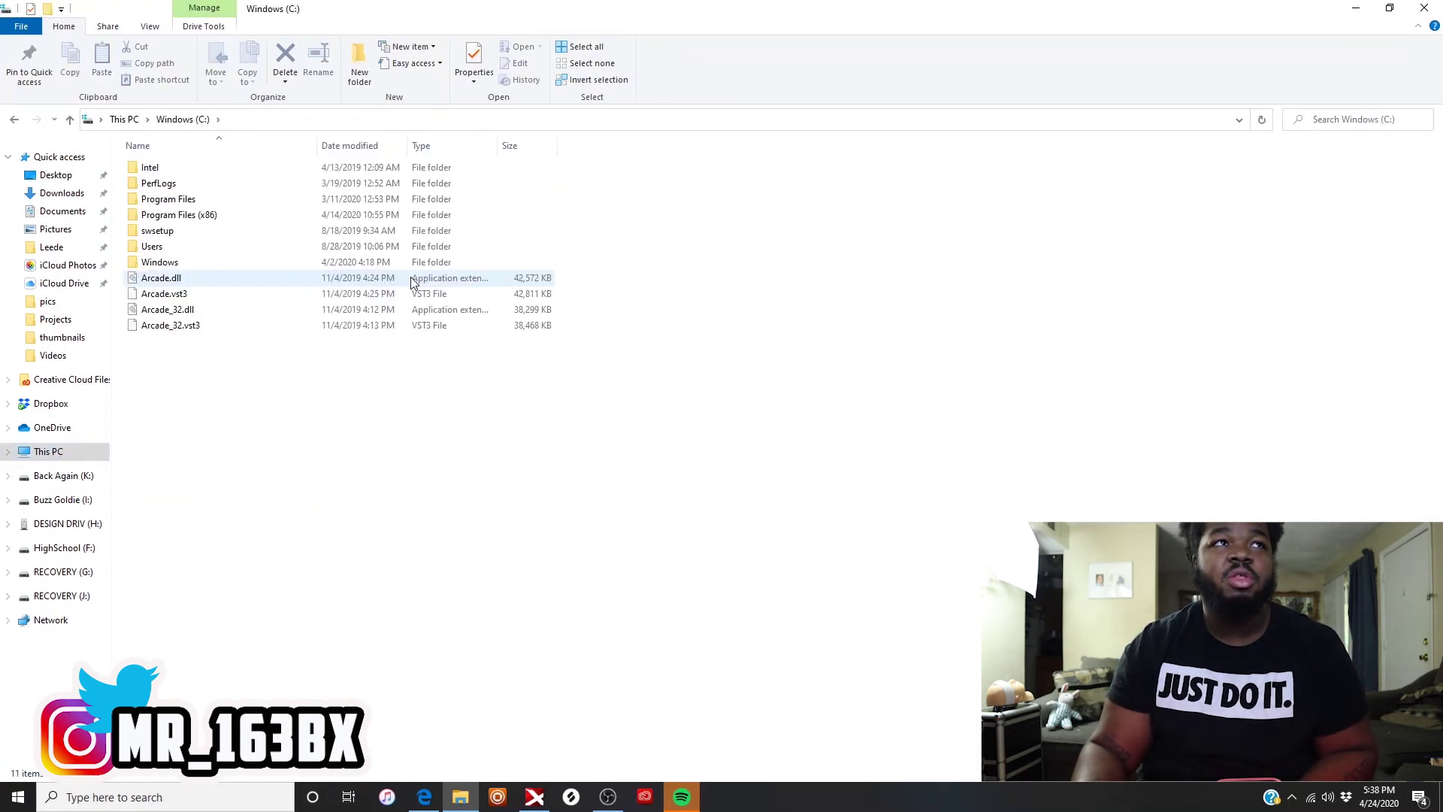
left_click(191, 200)
double_click(191, 201)
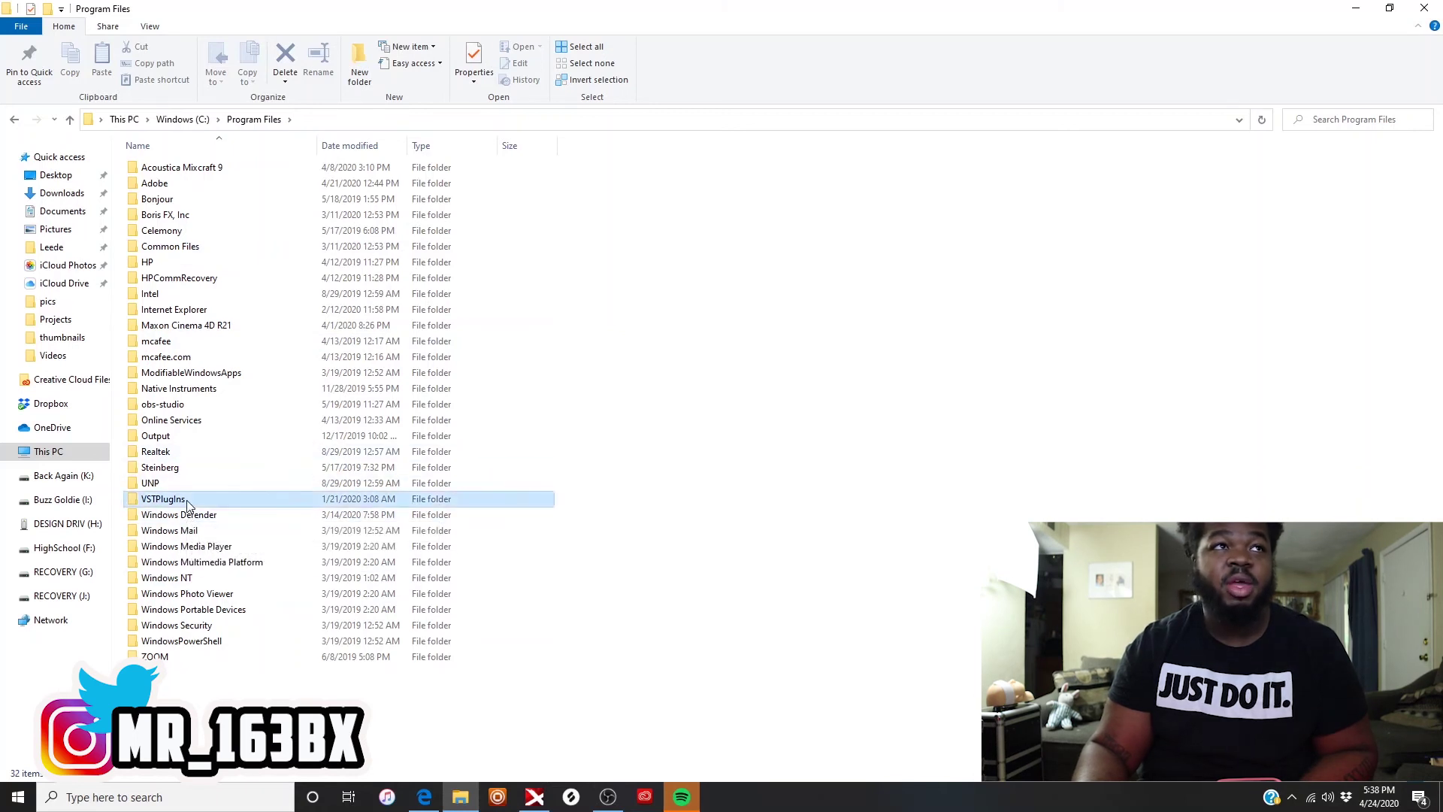
double_click(188, 504)
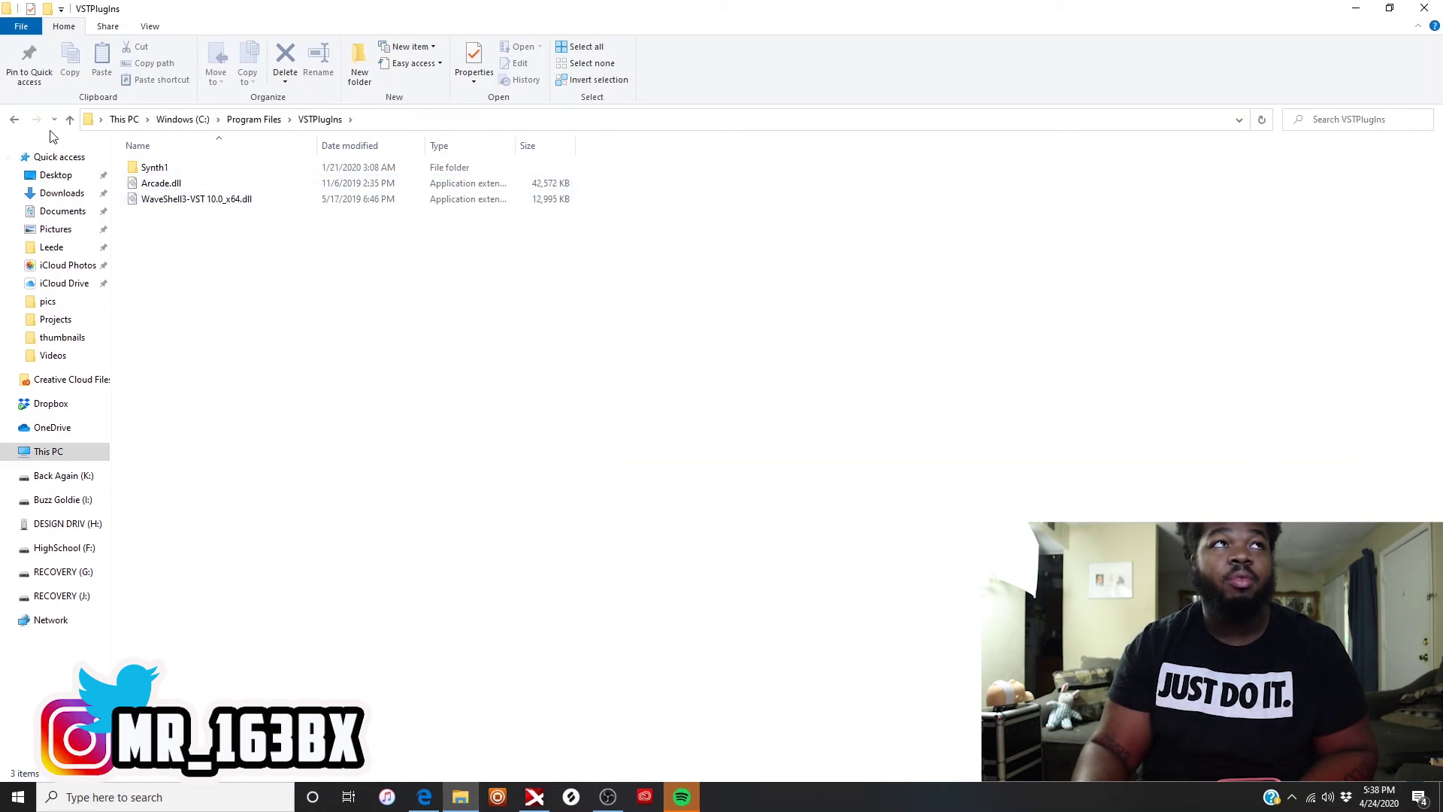
left_click(15, 120)
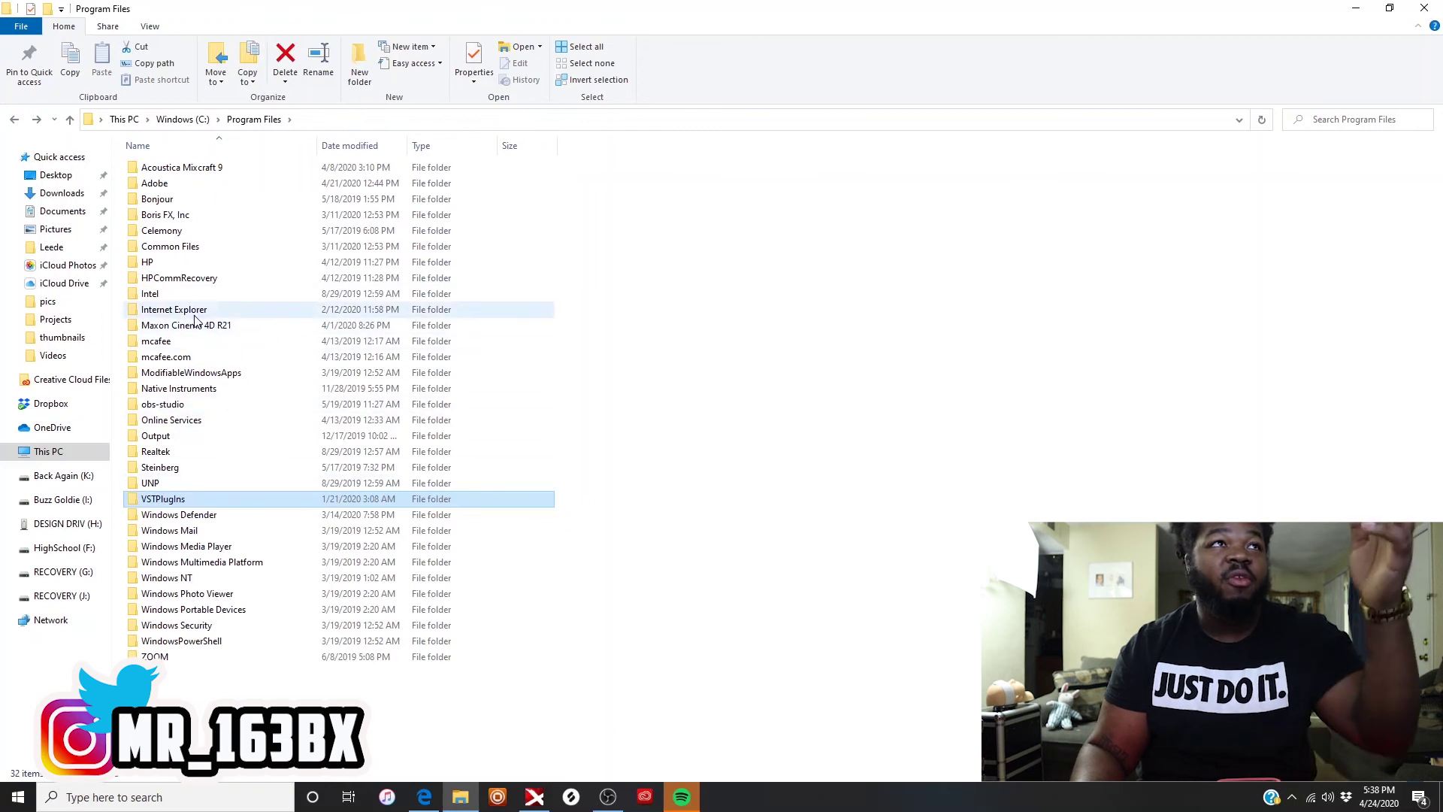